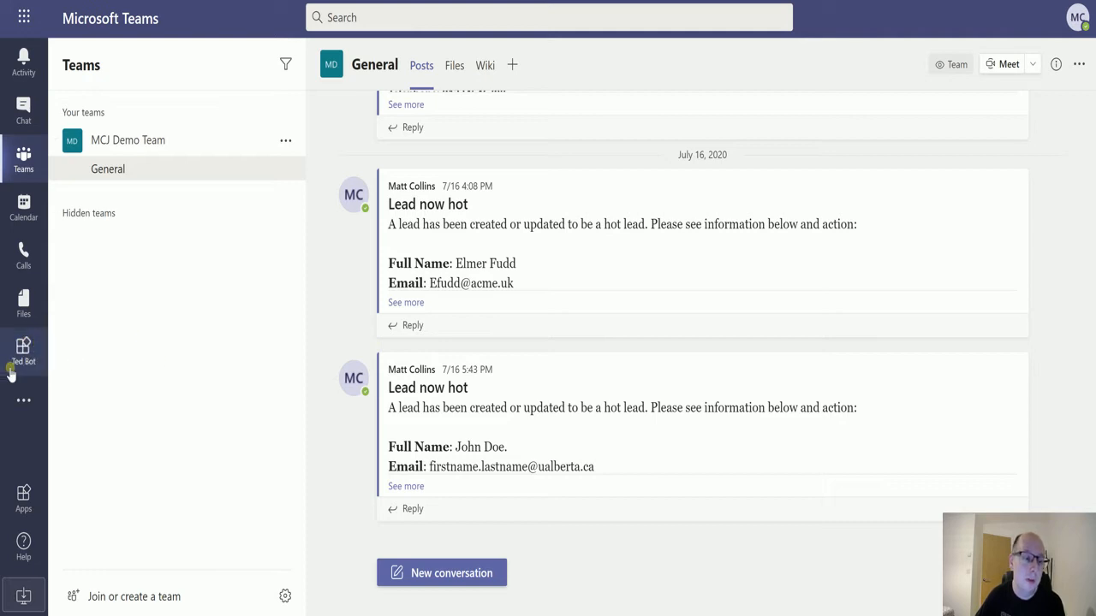
- Open the existing Ted Bot chat
click(14, 350)
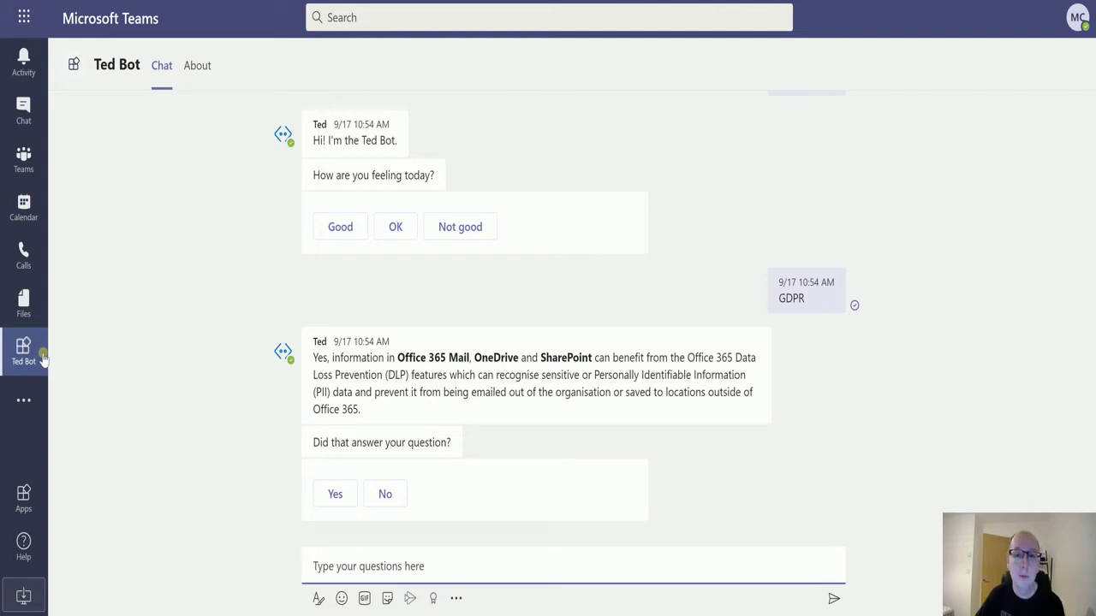
- Search the Teams app catalogue for "power virtu" and add the Power Virtual Agents app
click(23, 400)
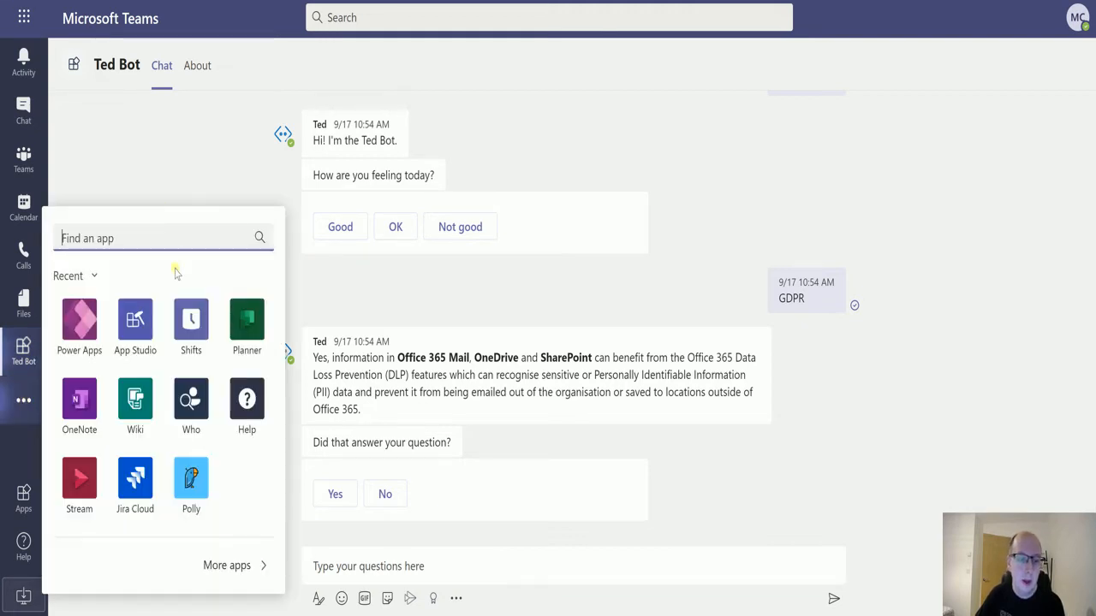
click(227, 566)
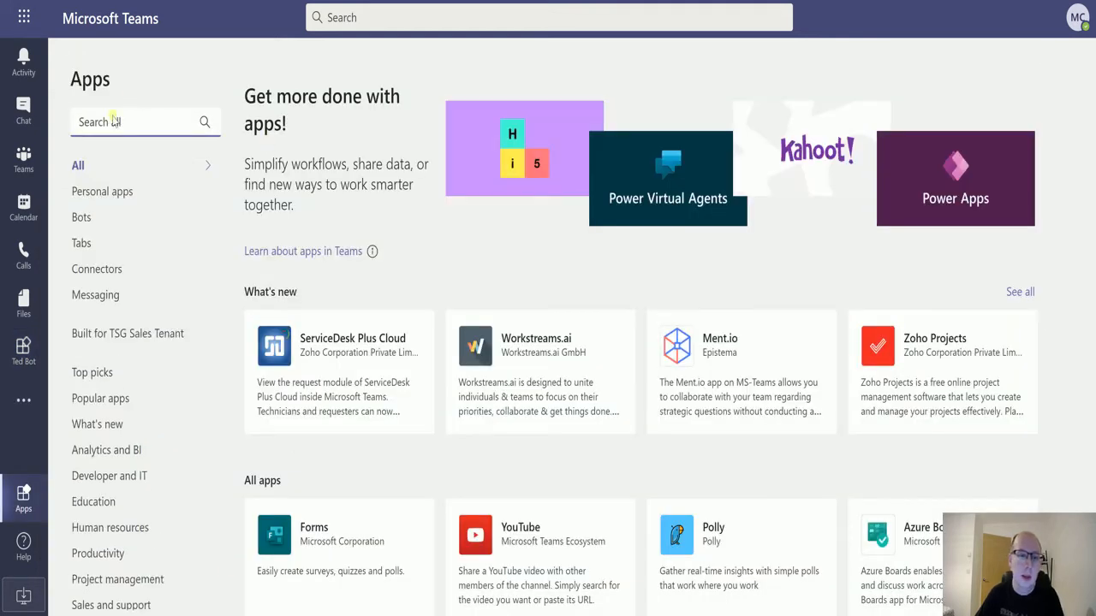
click(107, 125)
text(power)
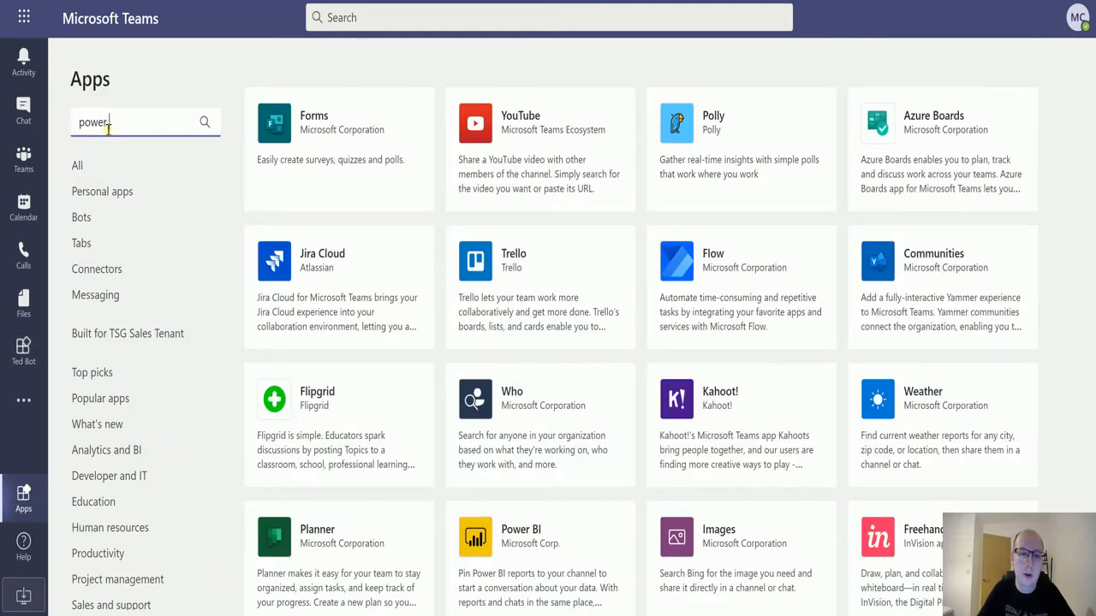
text( virtu)
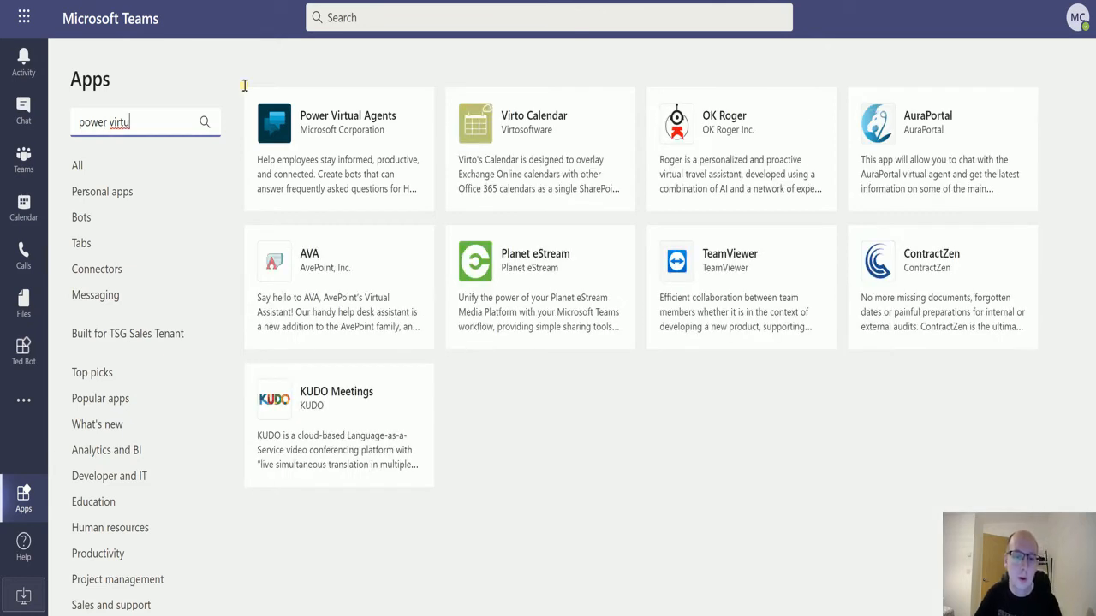
click(338, 130)
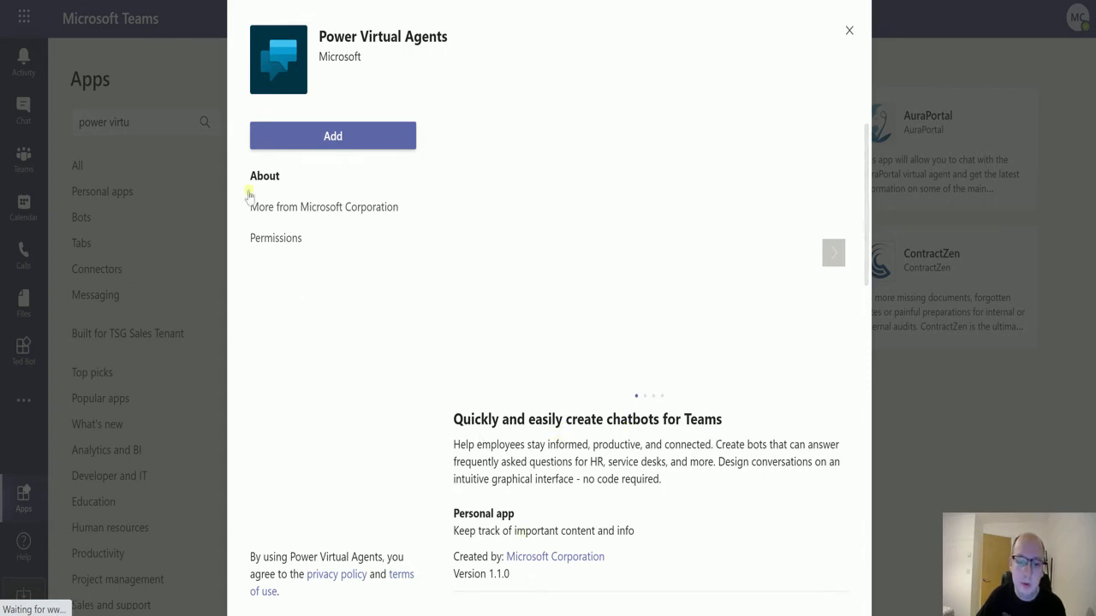
click(344, 137)
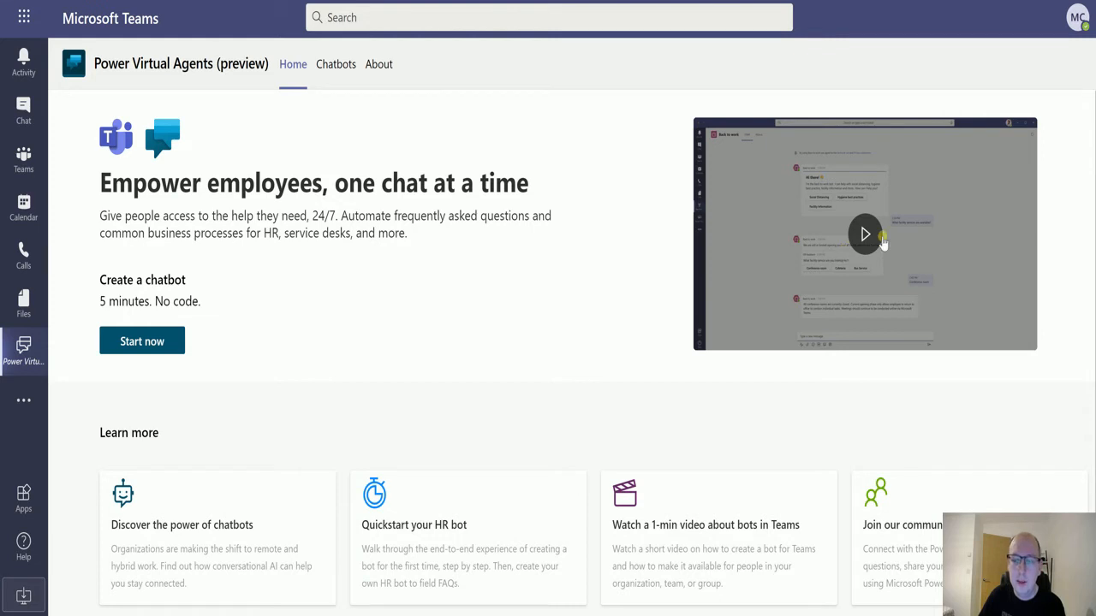
- Start a new chatbot for MCJ Demo Team from the Power Virtual Agents chatbots list
scroll(411, 270, down, 1)
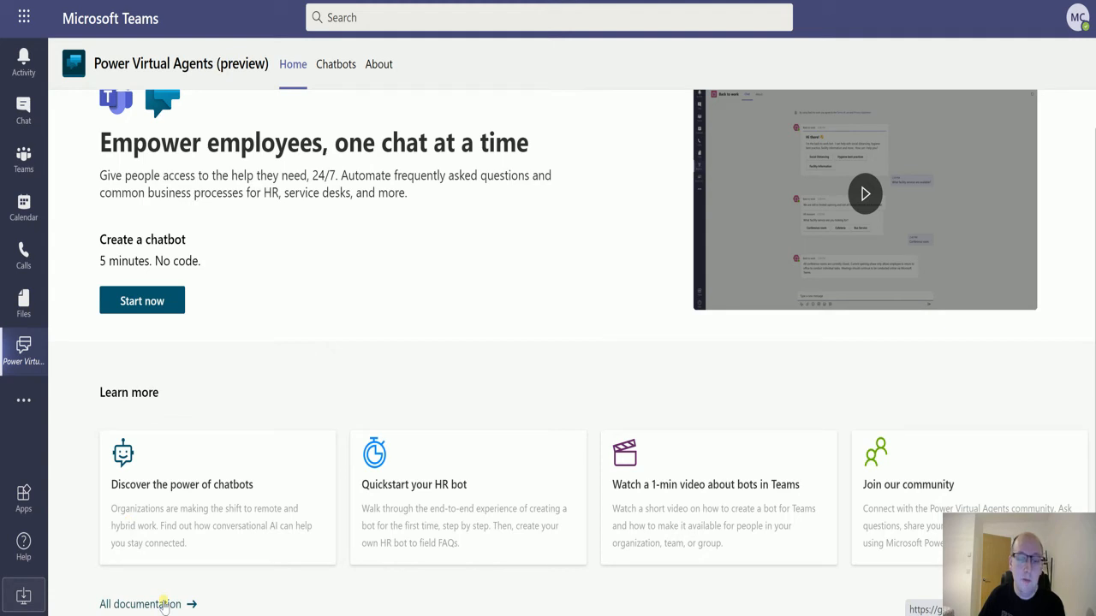
scroll(308, 360, up, 1)
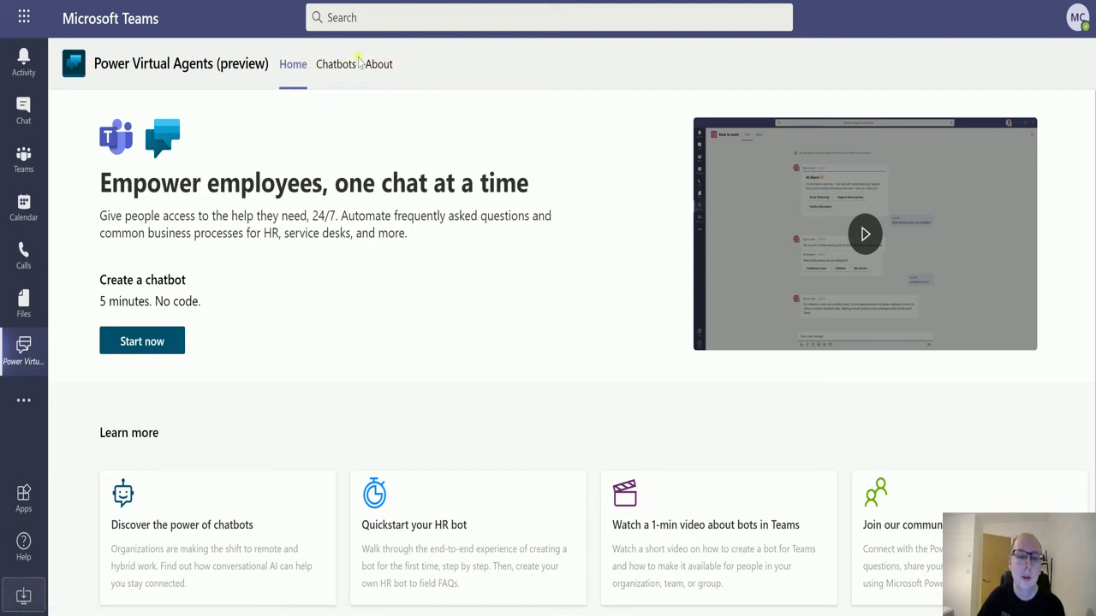
click(337, 69)
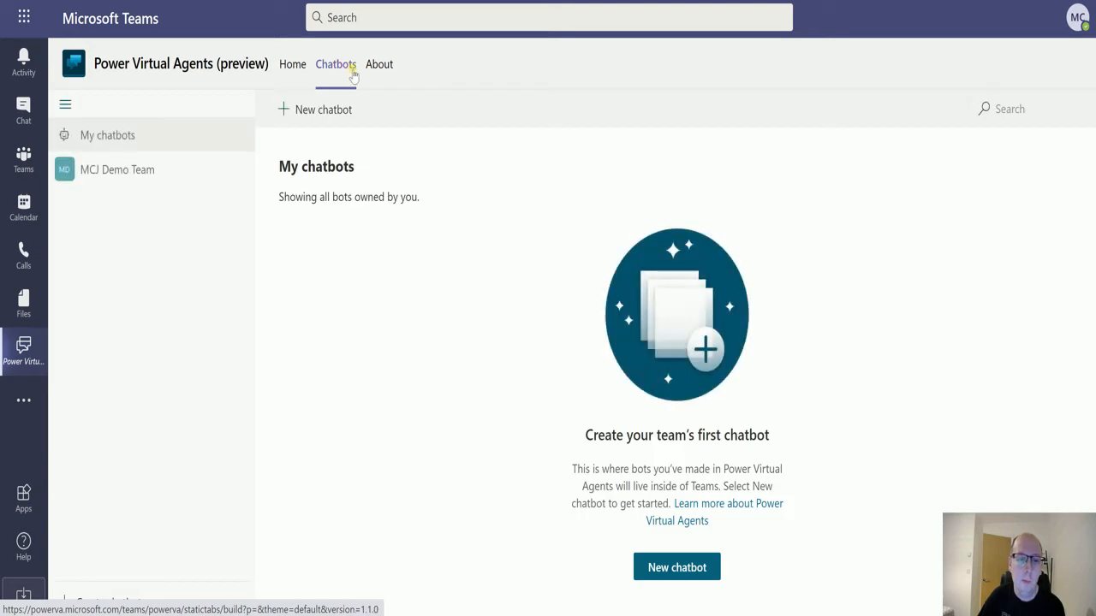
click(142, 169)
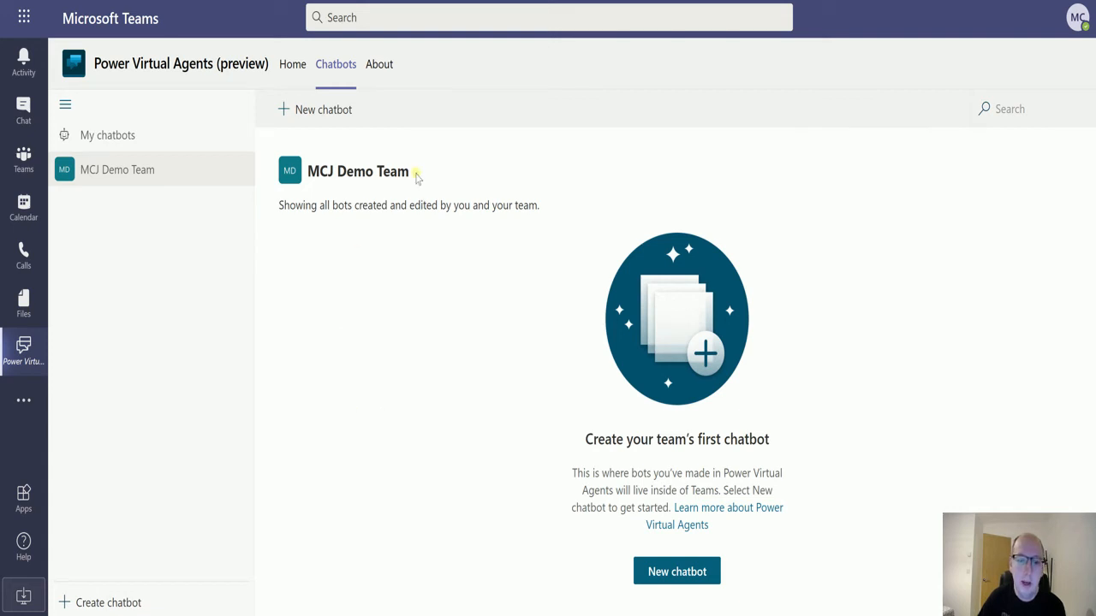
click(320, 113)
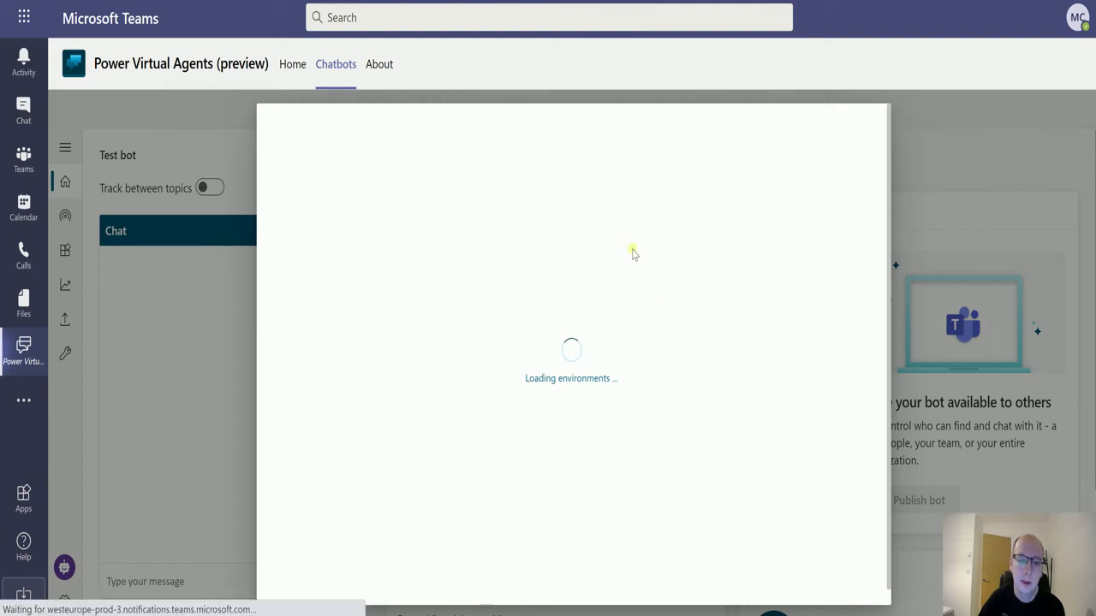
- Create the new bot with the name Ted and English (US) as its language
click(741, 209)
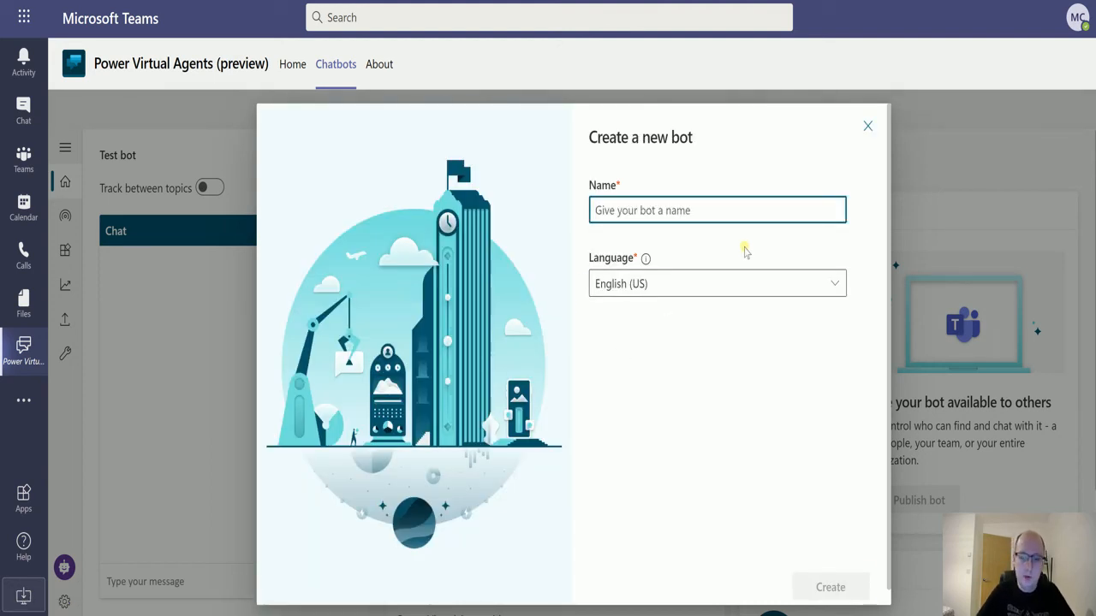
text(Ted)
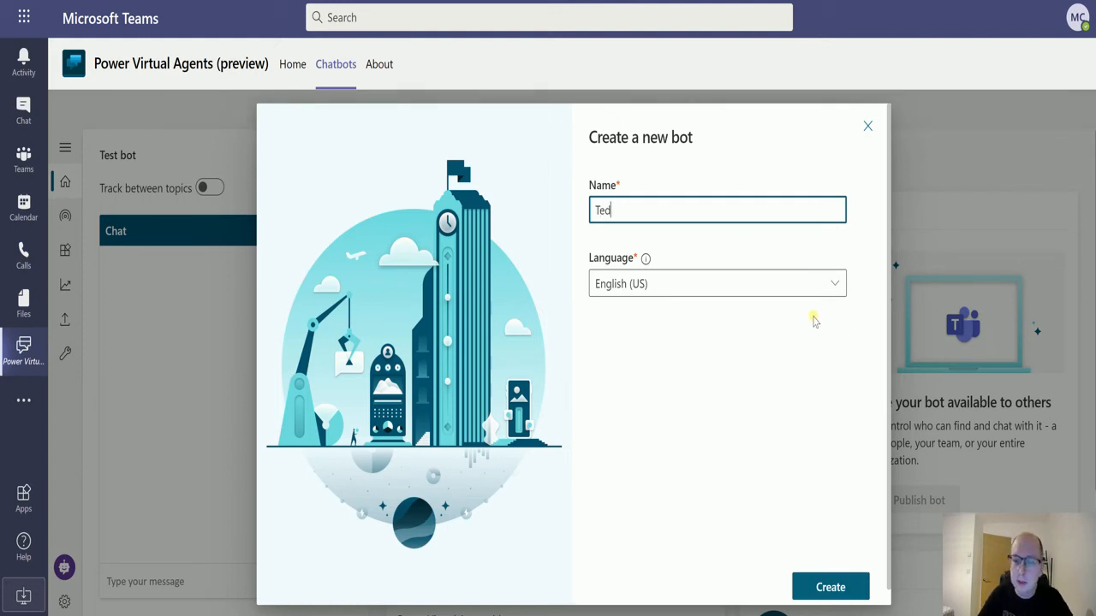
click(812, 287)
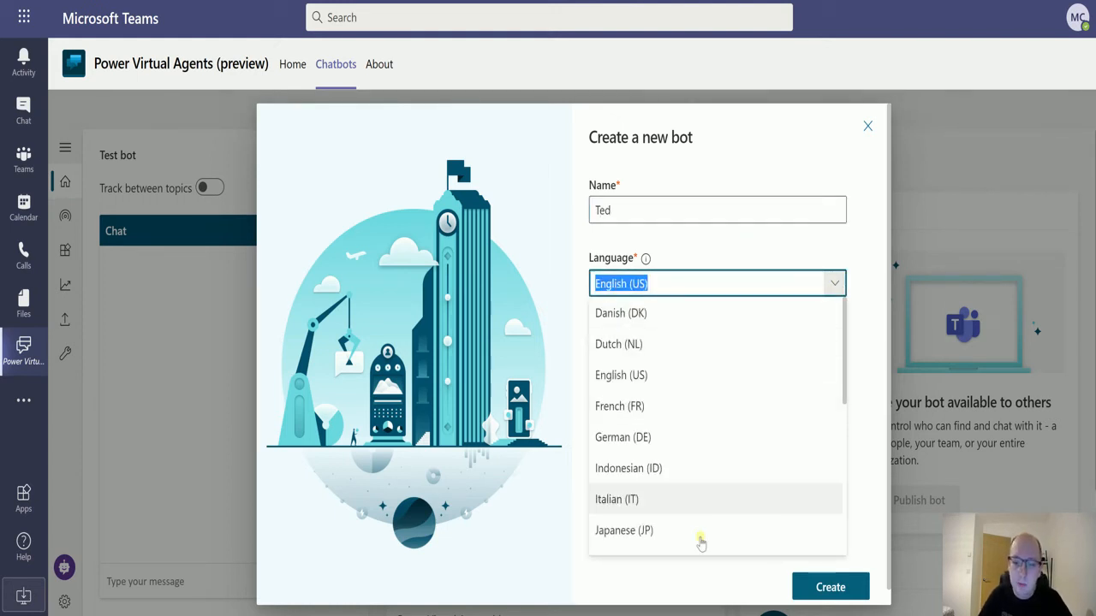
scroll(754, 348, down, 5)
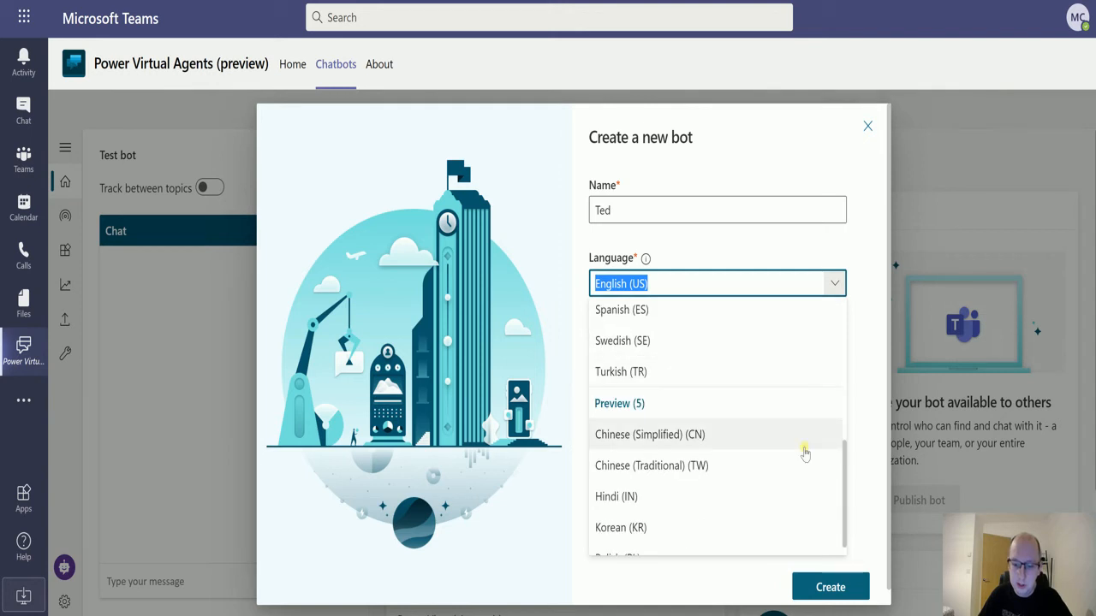
scroll(790, 509, up, 5)
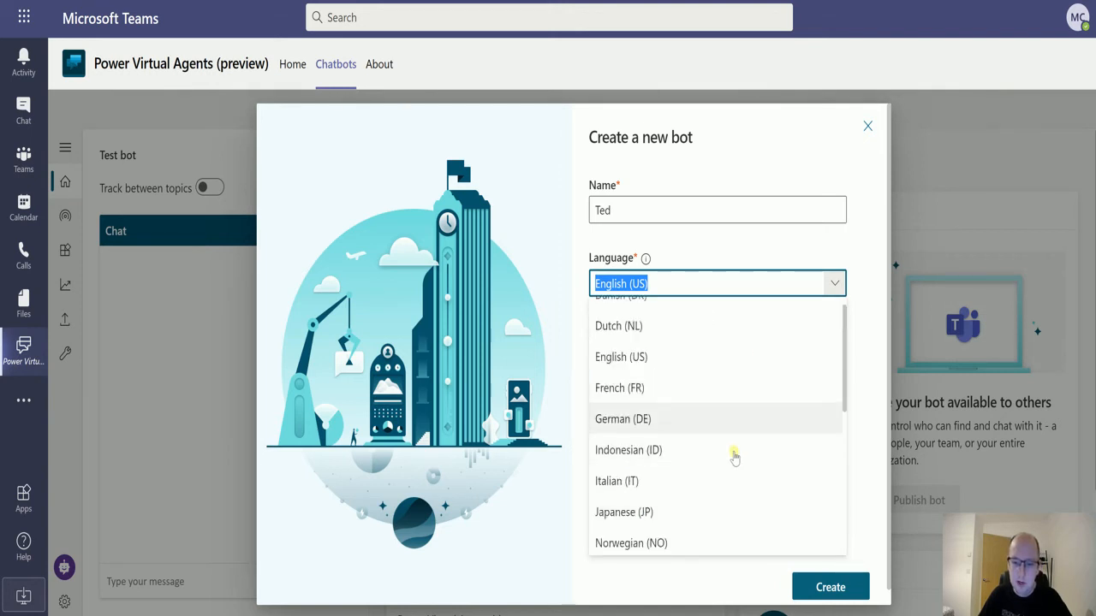
scroll(738, 450, up, 1)
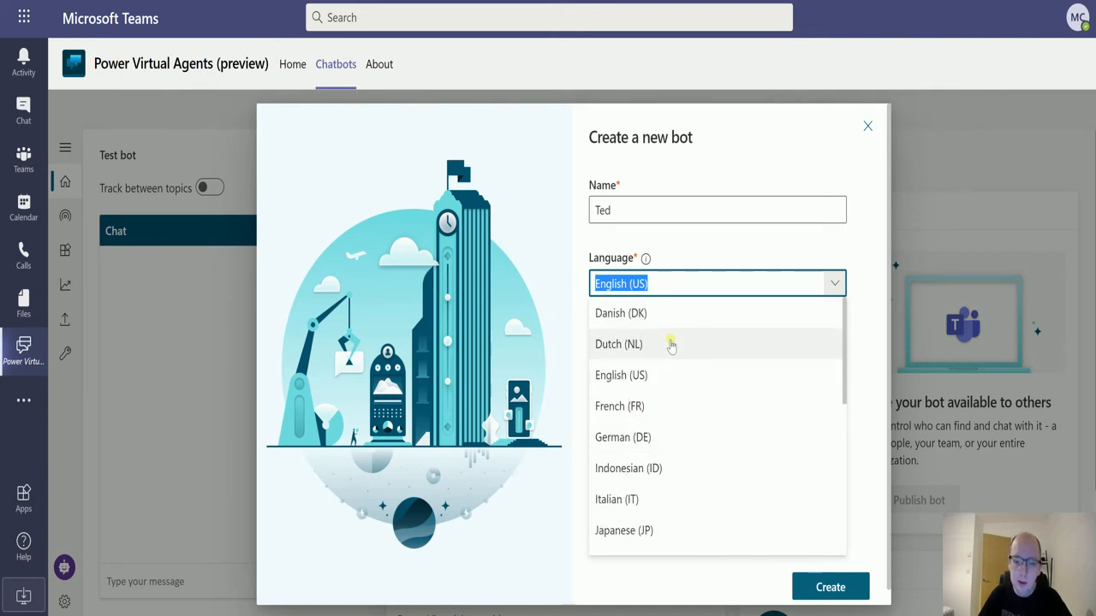
scroll(671, 344, down, 5)
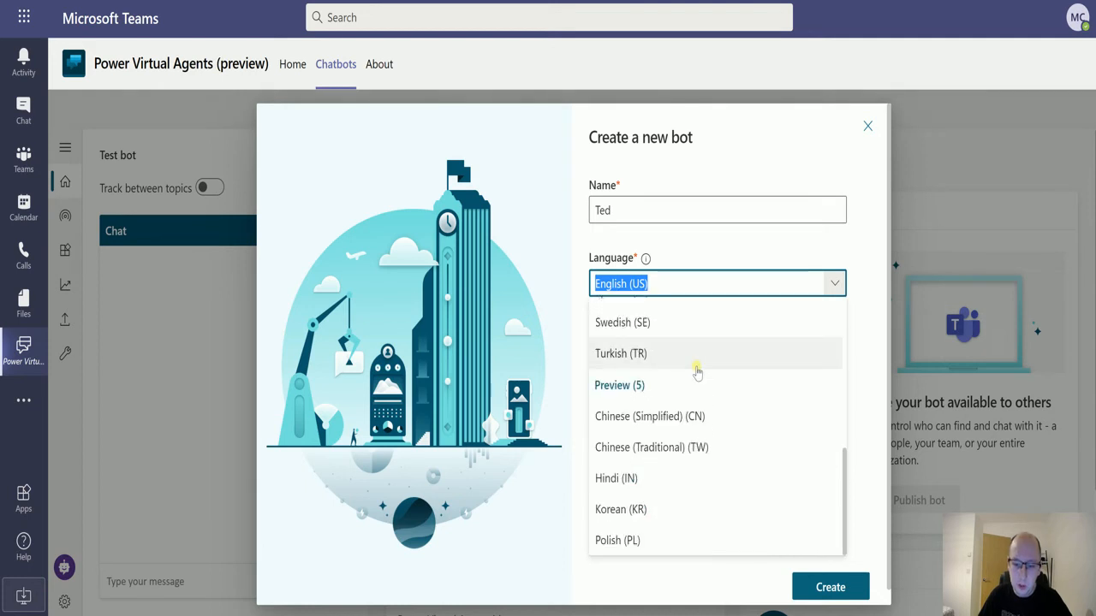
scroll(692, 491, up, 2)
scroll(674, 466, down, 2)
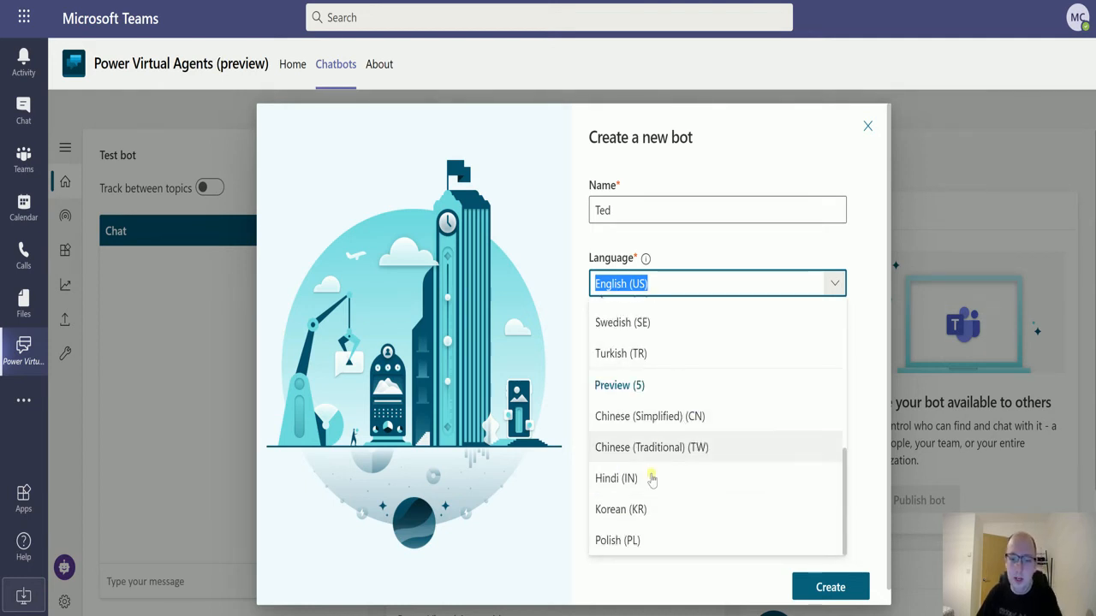
scroll(719, 409, up, 5)
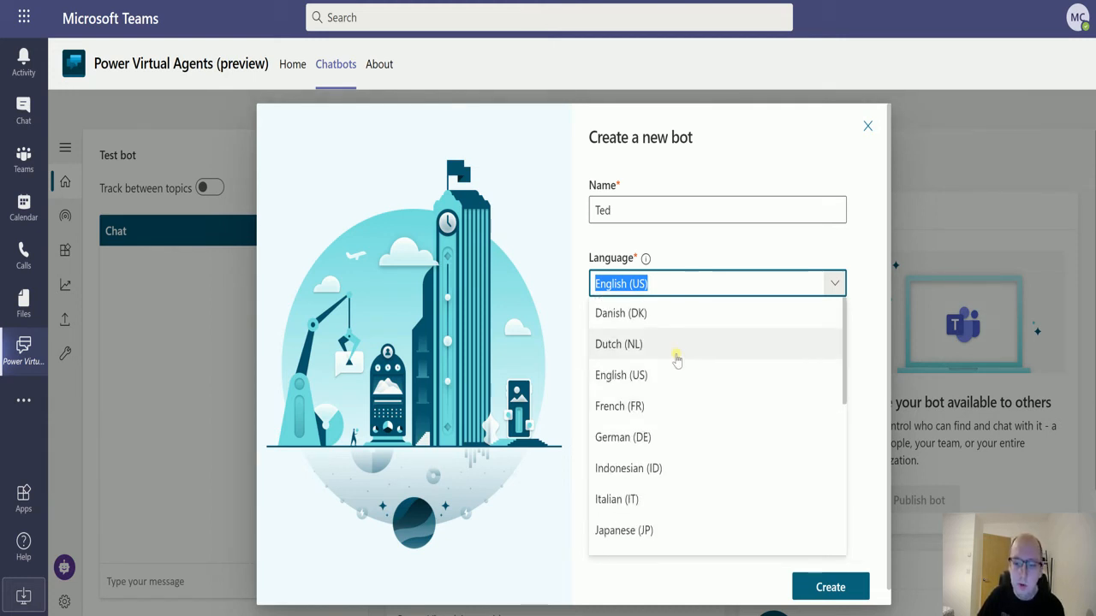
click(674, 381)
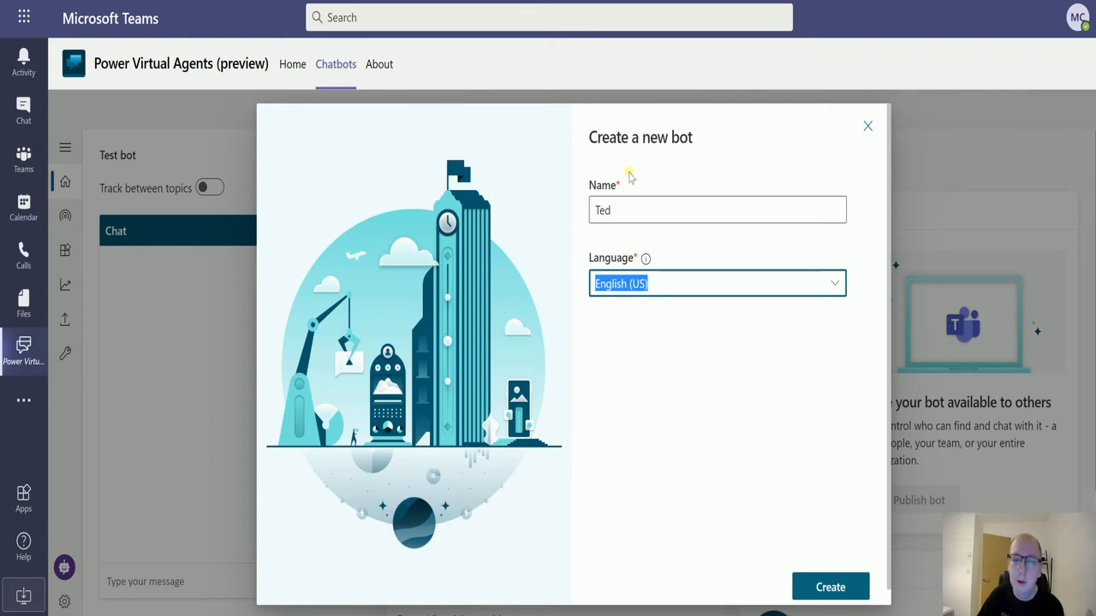
mouse_move(645, 258)
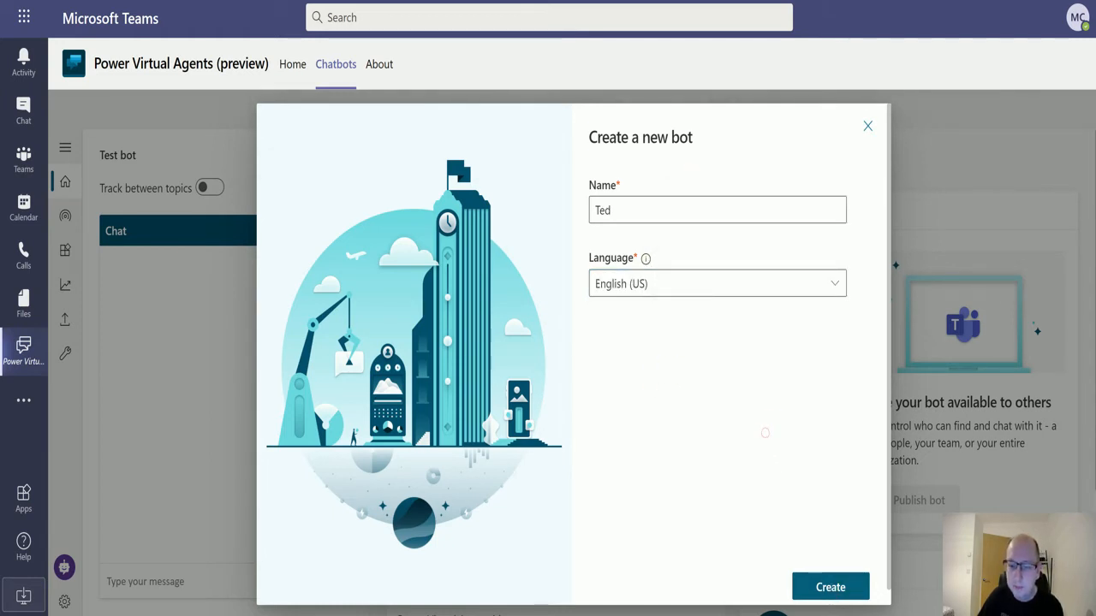
click(839, 576)
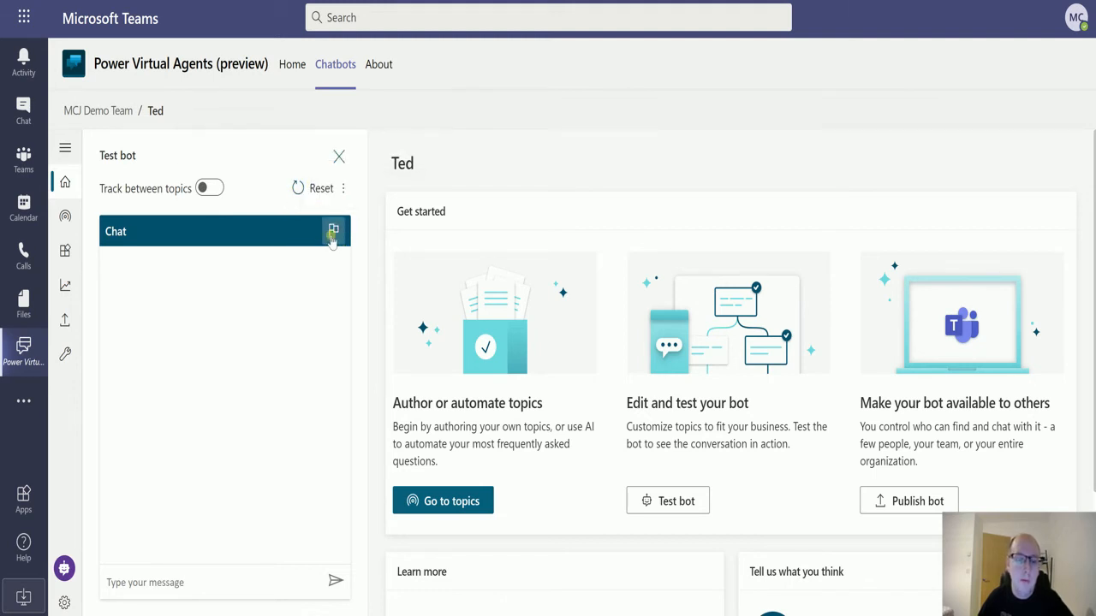
- Examine the Ted bot's home page, including the test chat's extra options and the get-started, learn-more and feedback sections
click(341, 191)
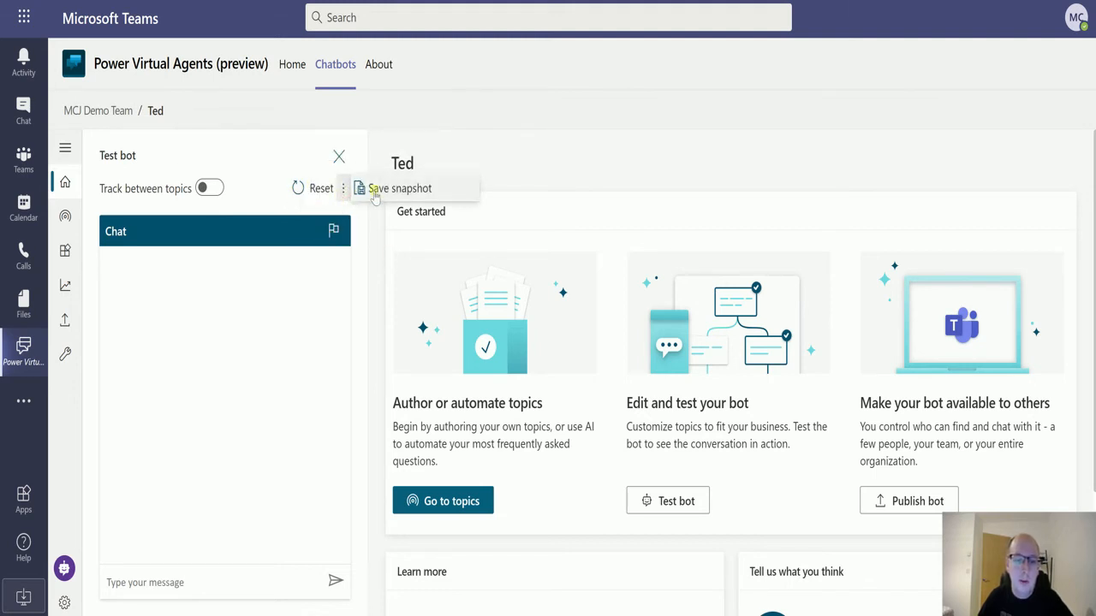
click(635, 168)
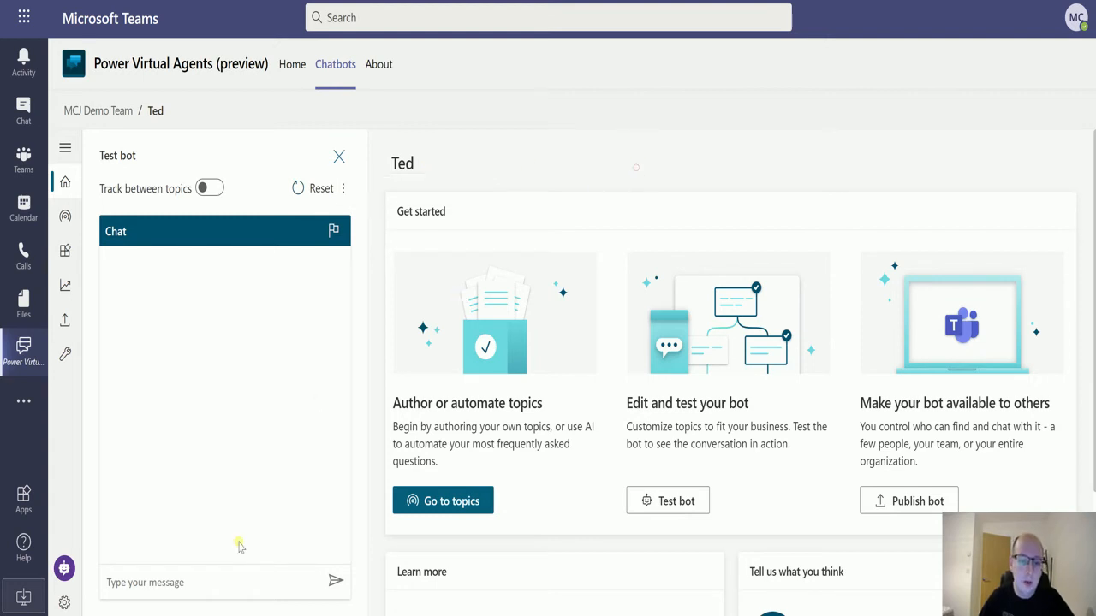
scroll(721, 175, down, 1)
scroll(685, 212, down, 1)
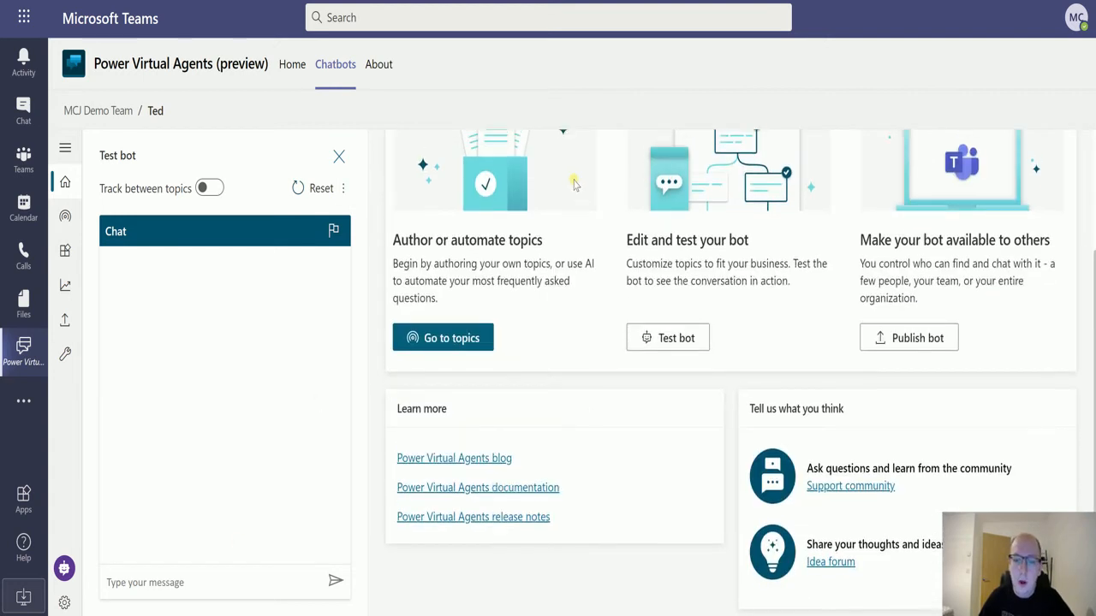
scroll(649, 249, up, 2)
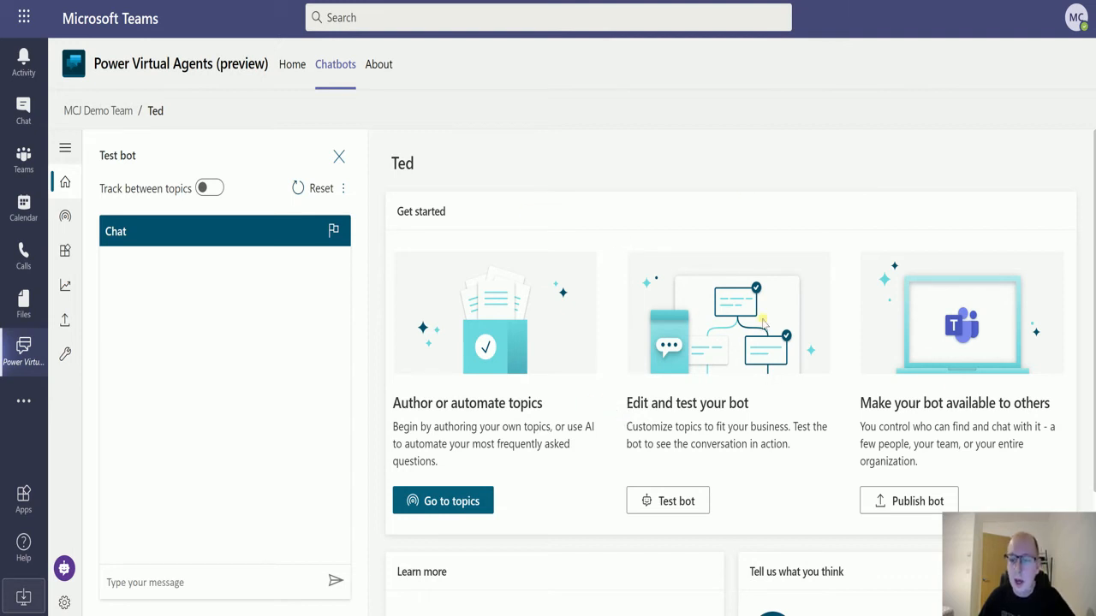
scroll(904, 476, down, 2)
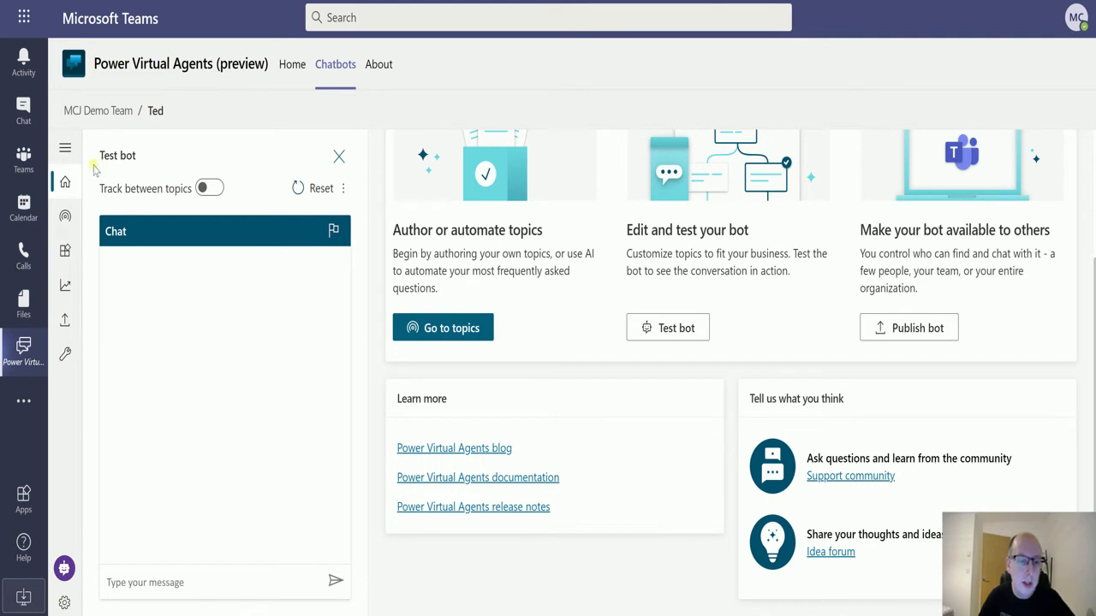
- Open the Ted bot's topics with the navigation labels collapsed and review the existing user and system topics
click(65, 148)
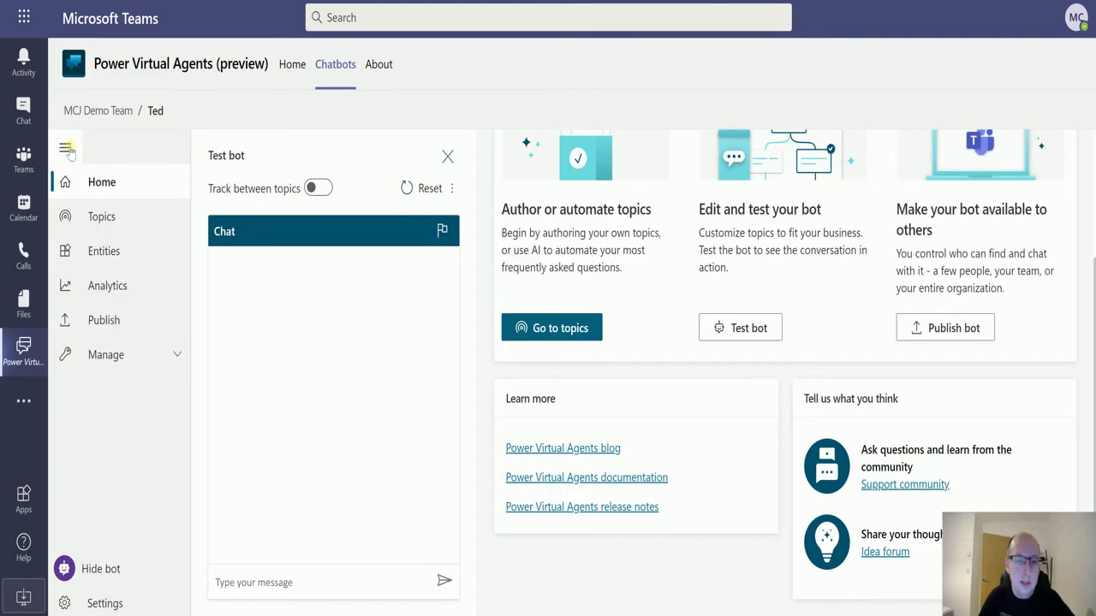
click(65, 149)
click(65, 149)
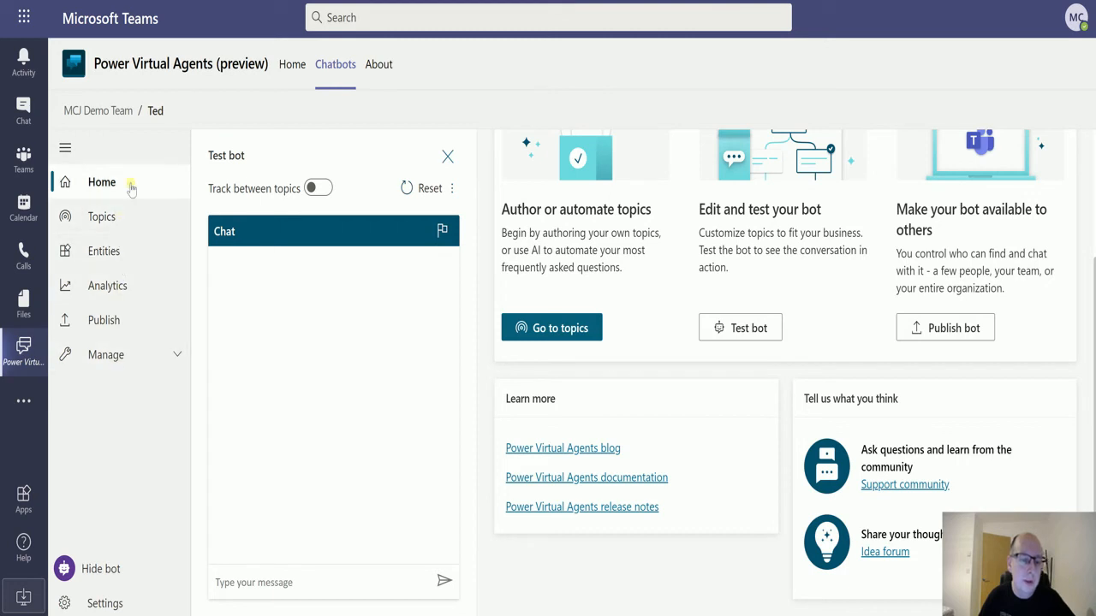
click(102, 216)
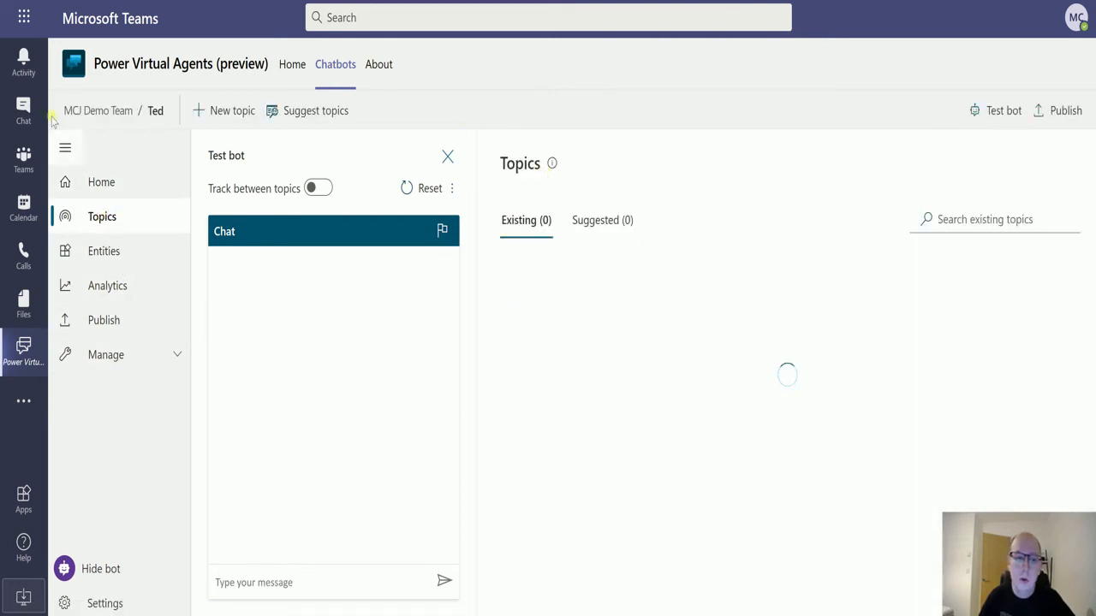
click(65, 148)
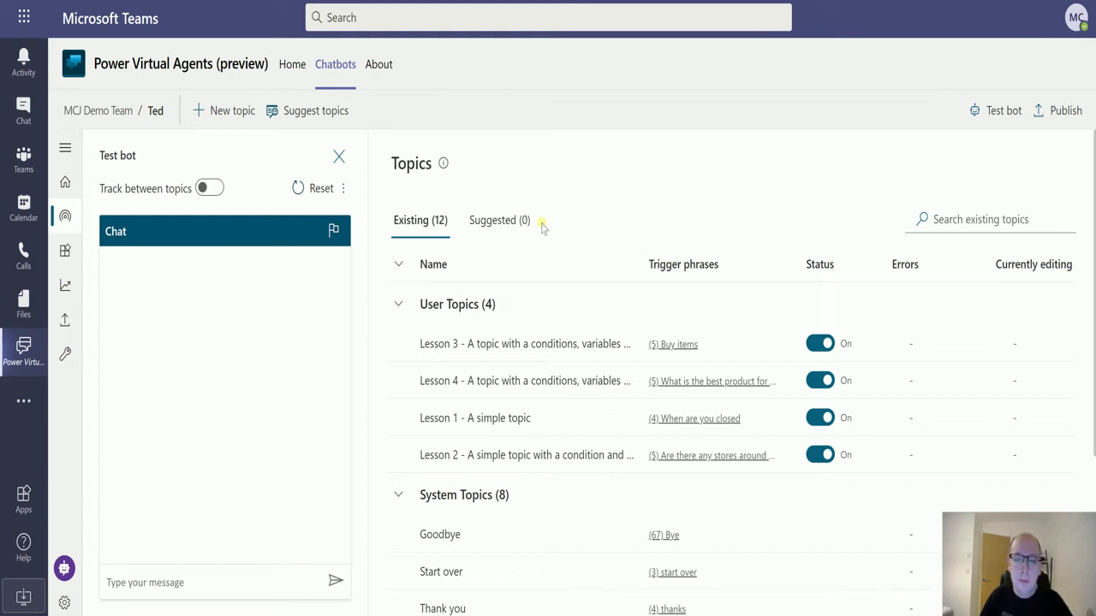
scroll(591, 180, down, 1)
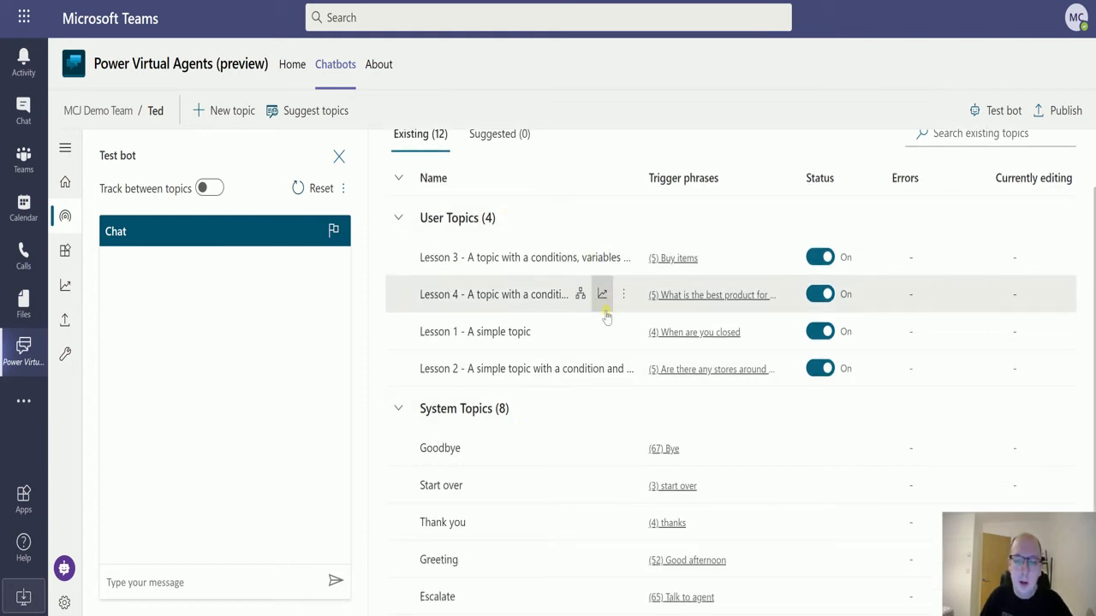
scroll(548, 377, down, 2)
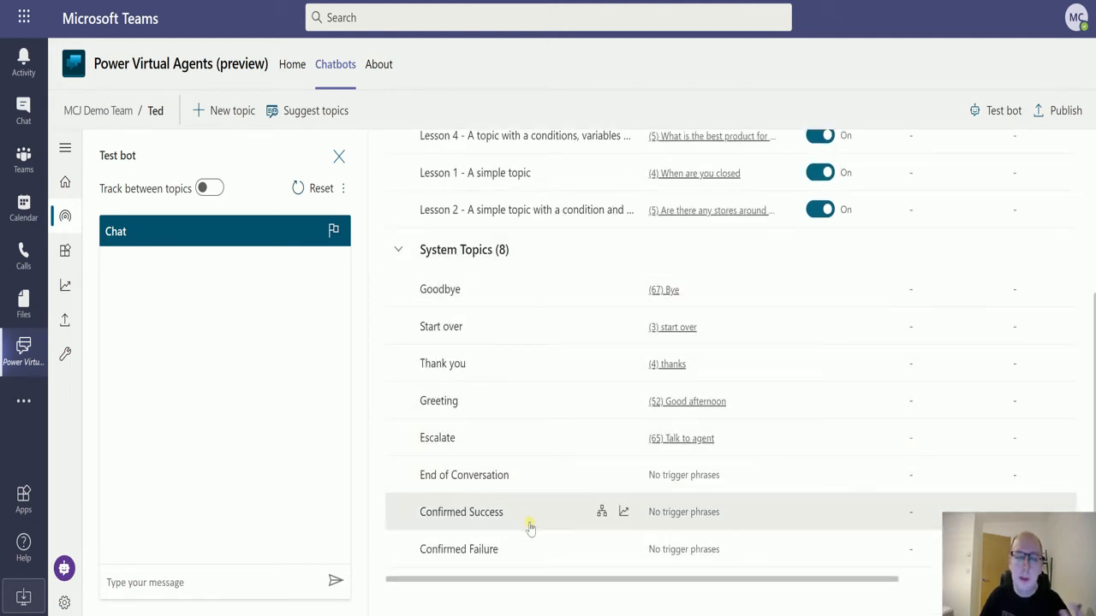
- Open the Lesson 3 user topic, hide the test chat, and review the topic's name, description and trigger phrases
scroll(565, 381, up, 2)
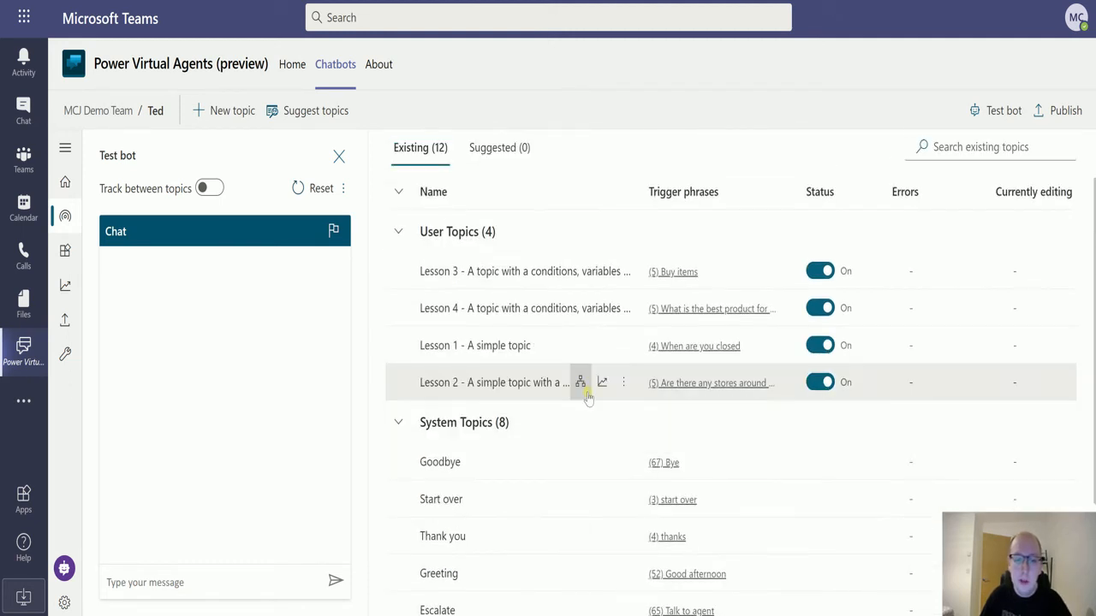
scroll(588, 397, up, 1)
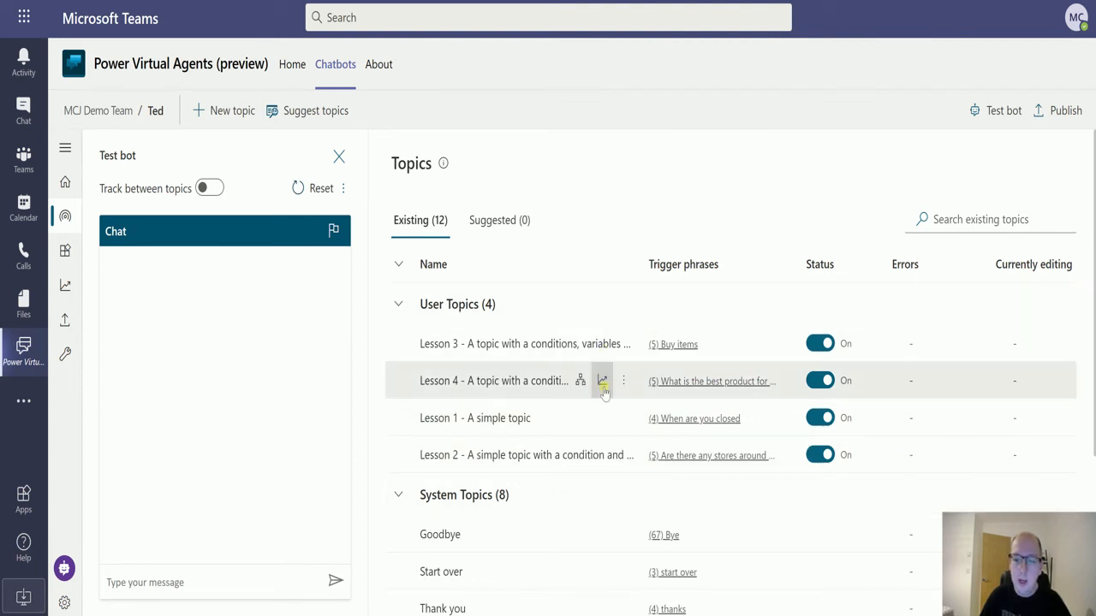
click(538, 346)
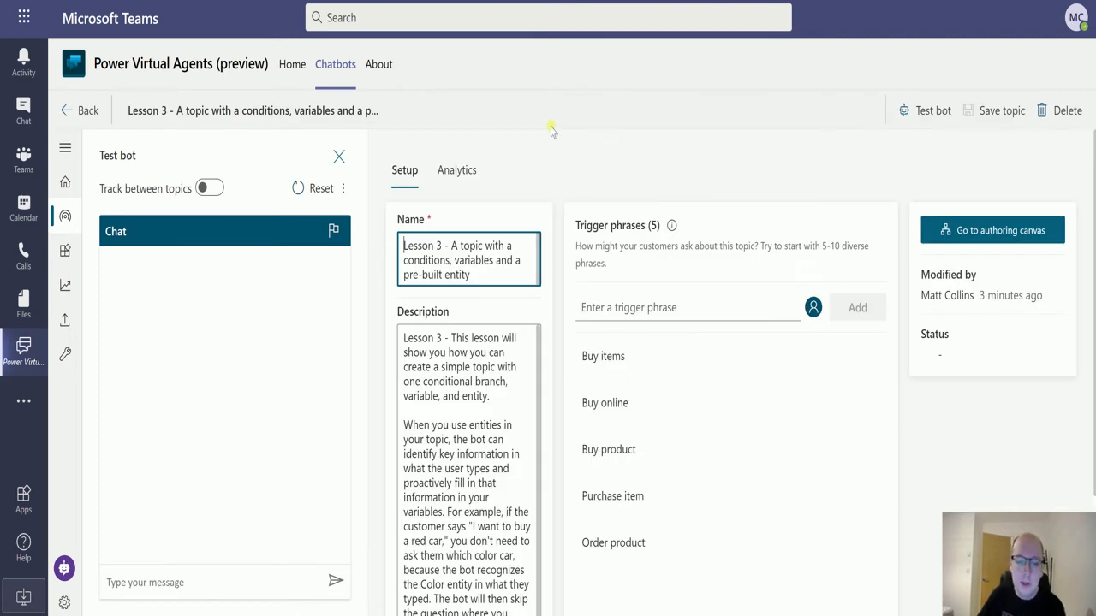
scroll(587, 151, down, 2)
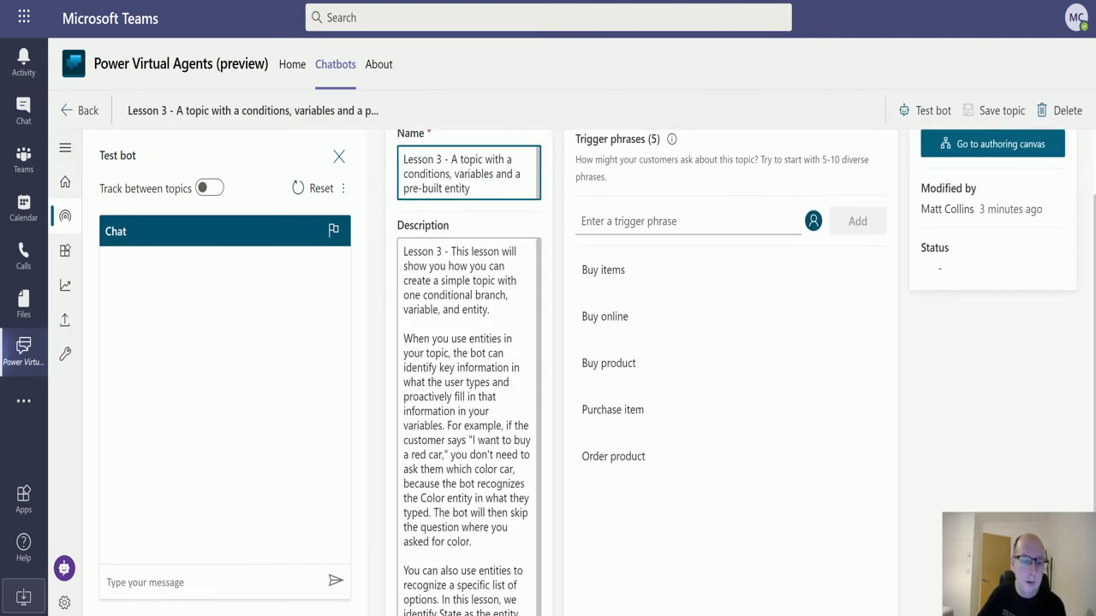
click(65, 570)
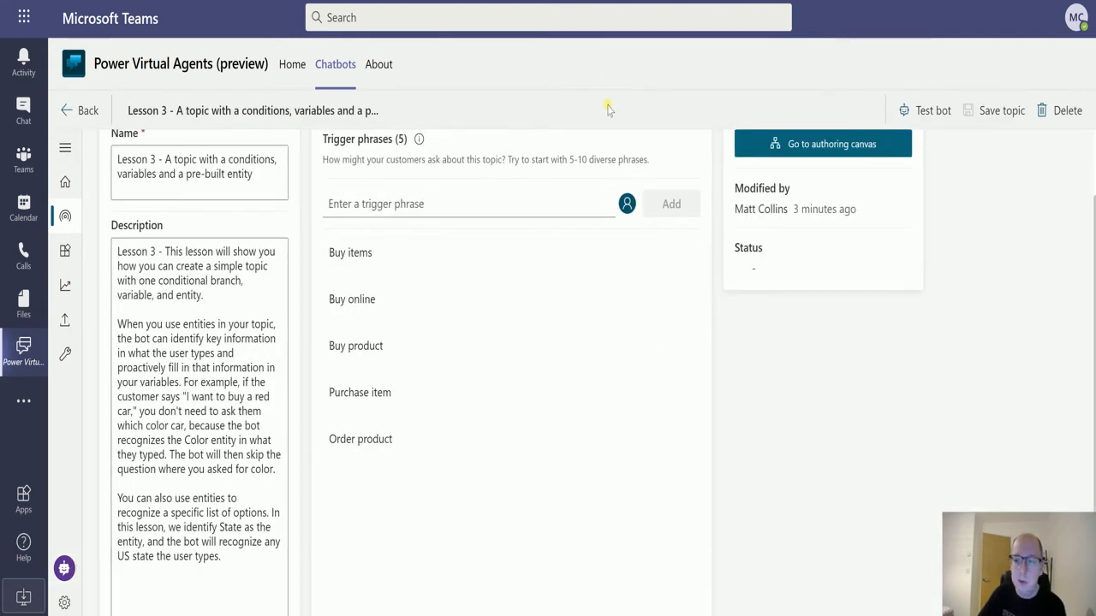
scroll(409, 273, up, 2)
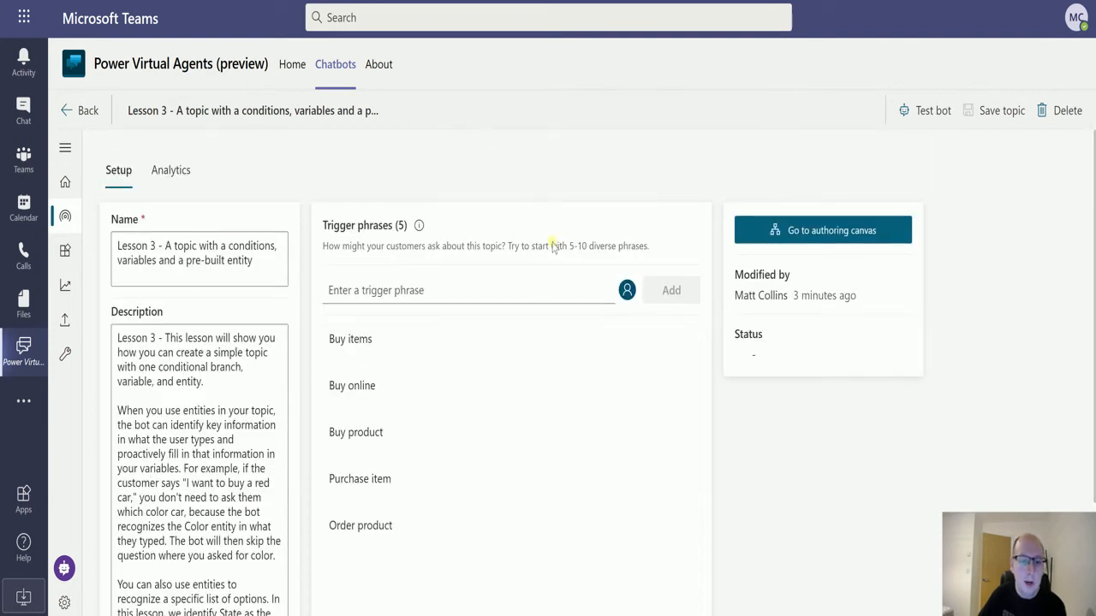
scroll(553, 247, down, 2)
scroll(688, 214, up, 2)
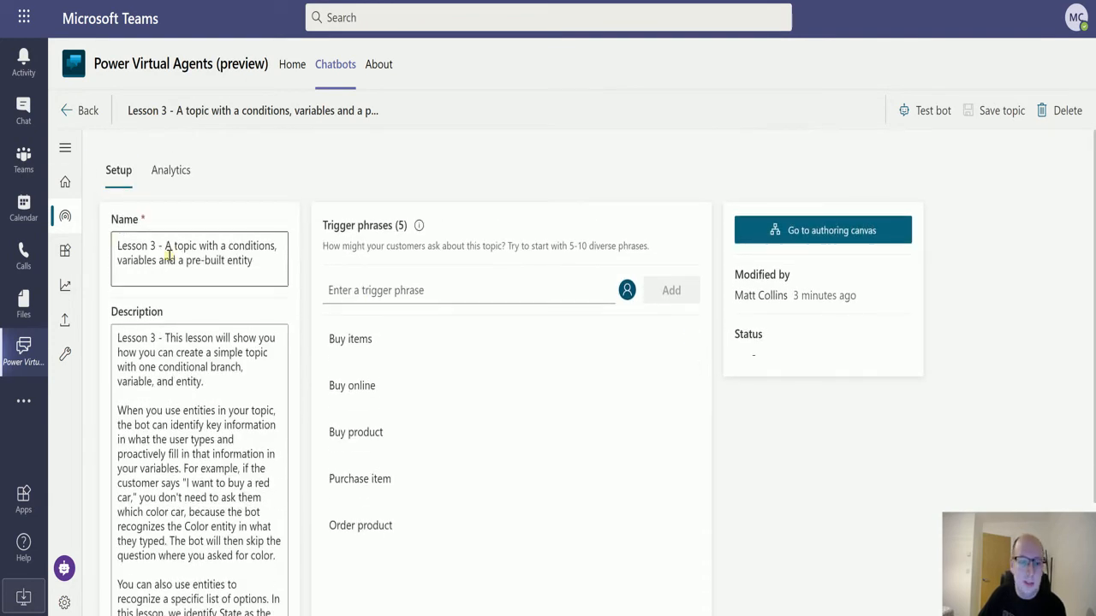
click(157, 252)
scroll(299, 324, down, 3)
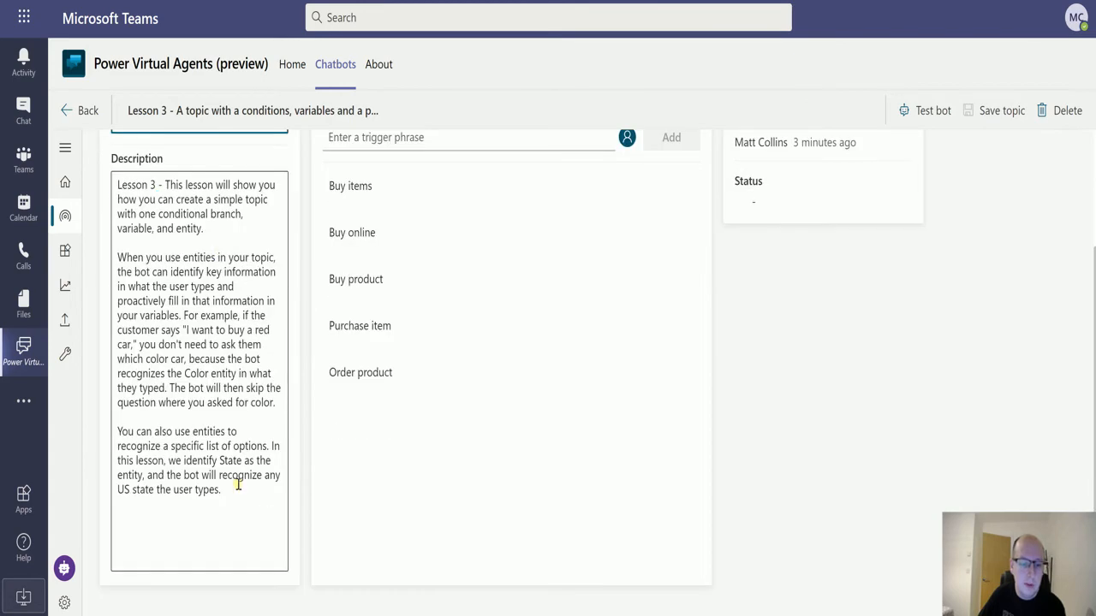
scroll(237, 482, up, 4)
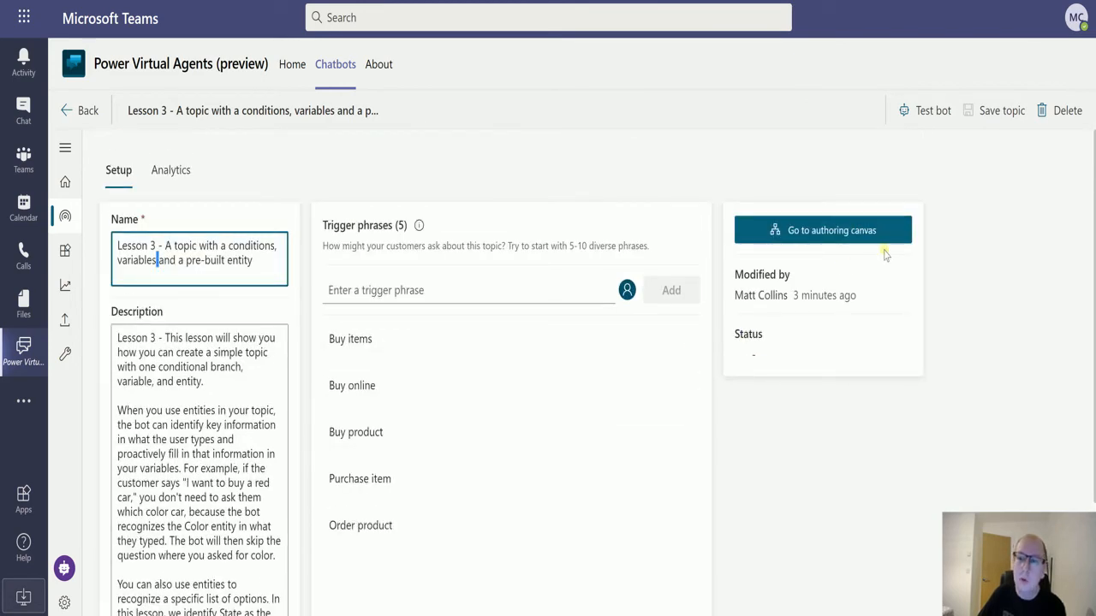
- Examine the Lesson 3 conversation flow on the authoring canvas, including its state and shipping-rate conditions, and return to the topic details
click(836, 236)
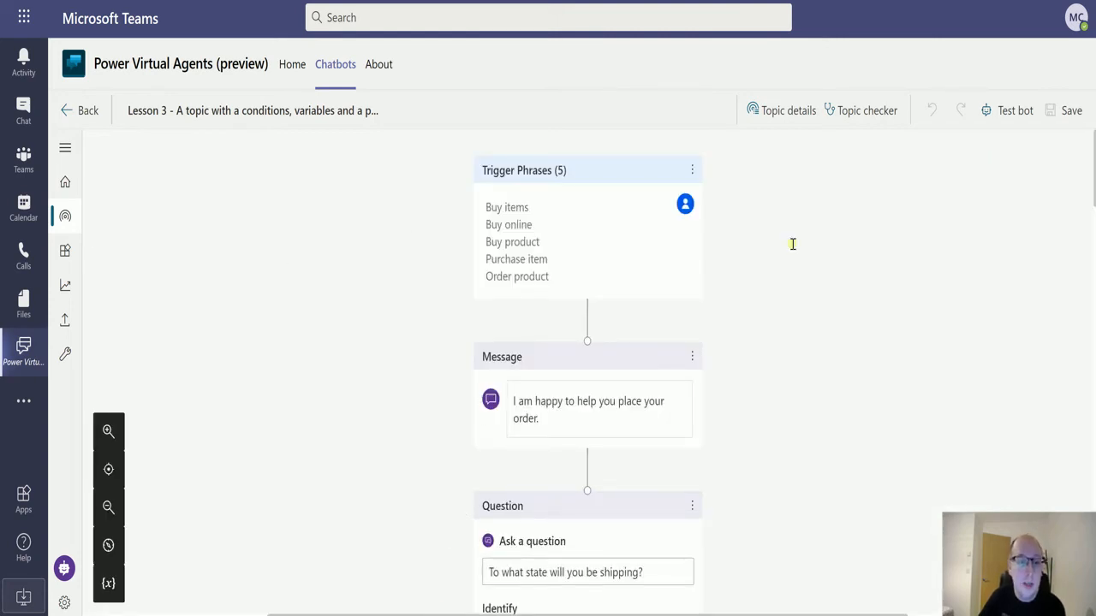
scroll(600, 257, down, 5)
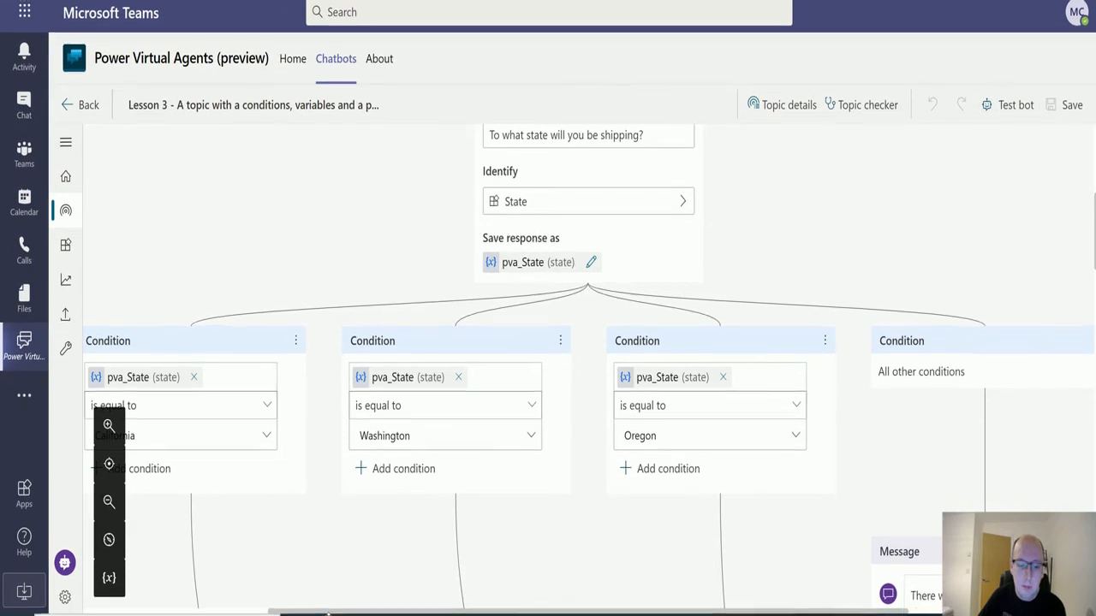
drag(386, 553, 171, 448)
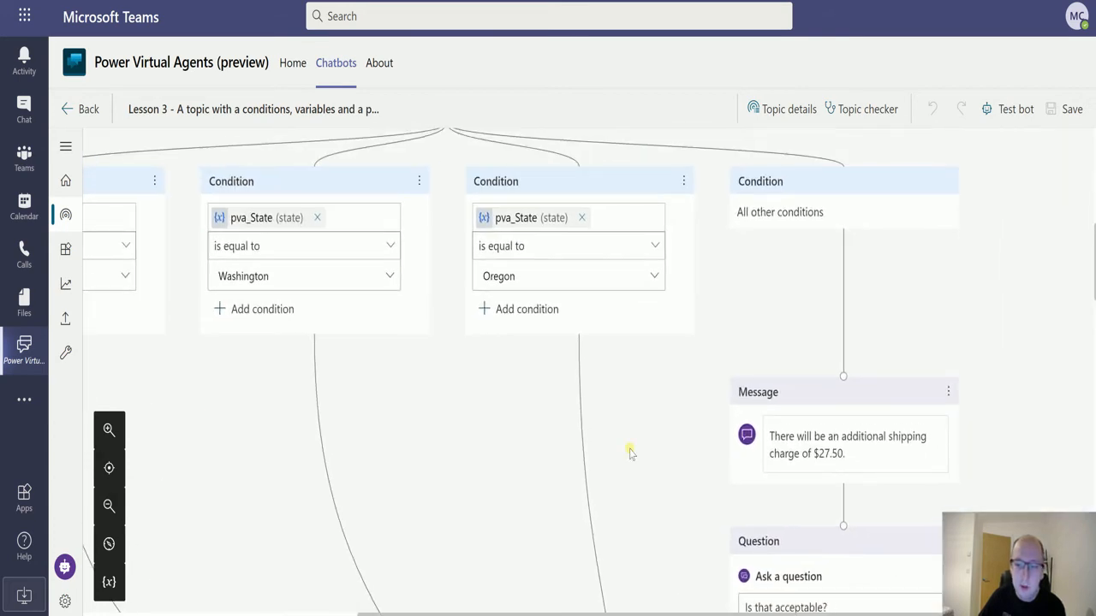
drag(631, 450, 550, 162)
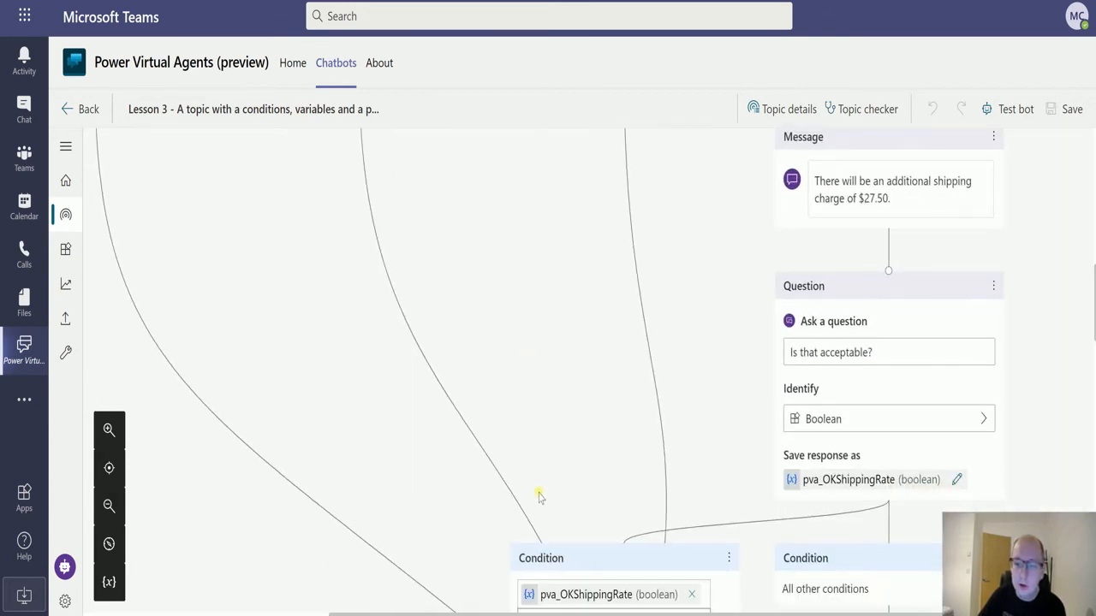
drag(541, 497, 525, 133)
drag(433, 393, 352, 282)
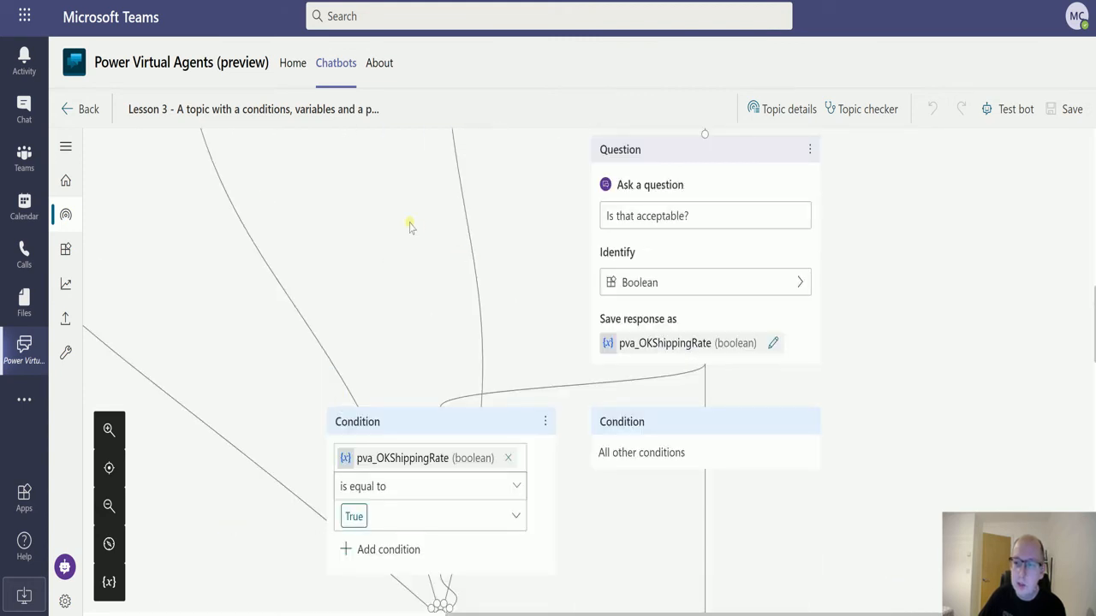
drag(410, 224, 499, 461)
click(781, 101)
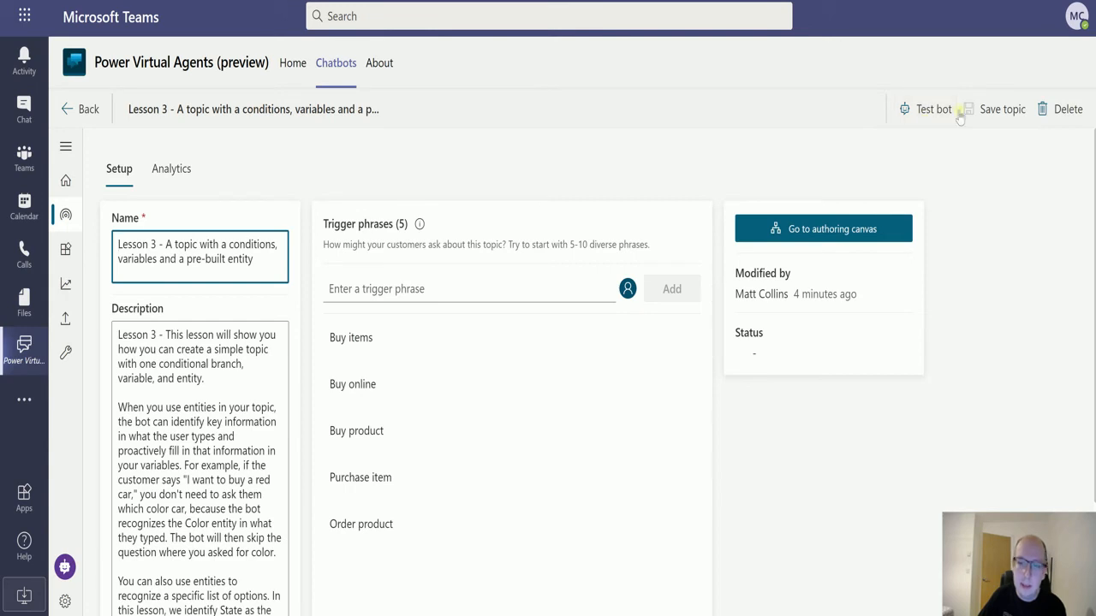
- Review the bot's entities list and its analytics, including the Summary and Sessions views
click(65, 248)
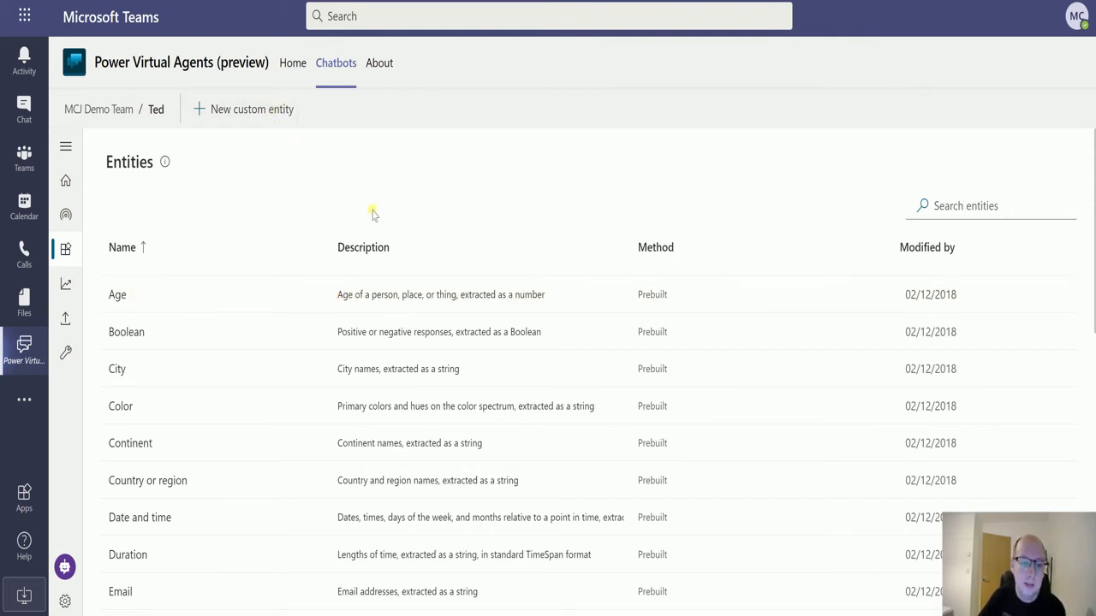
click(67, 287)
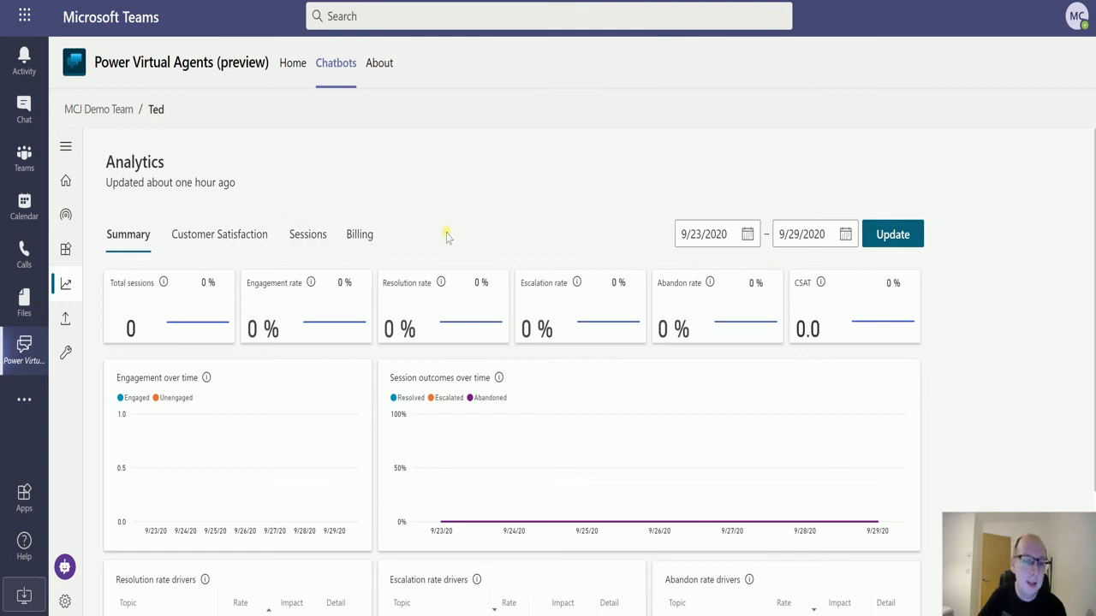
click(312, 243)
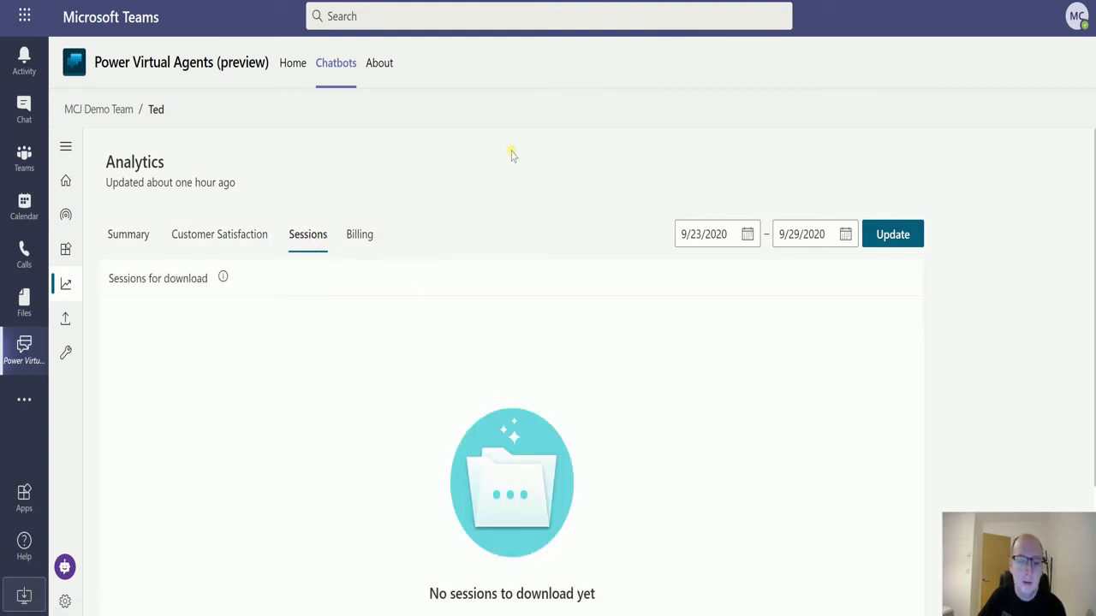
- Look over the bot's publishing options and its Details settings for bot name and Teams icon
click(66, 320)
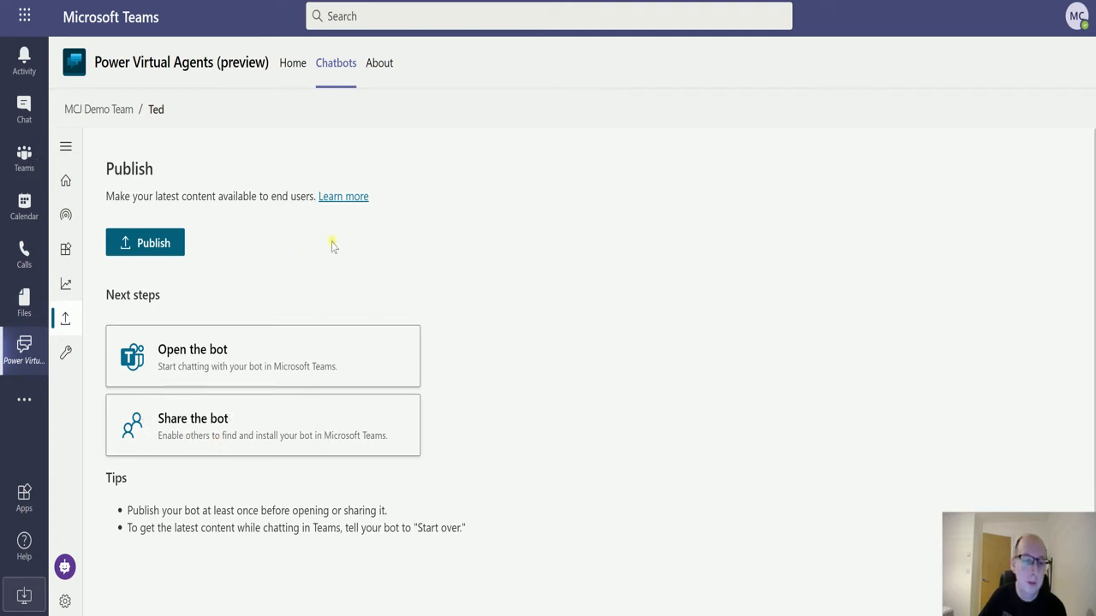
scroll(338, 242, down, 1)
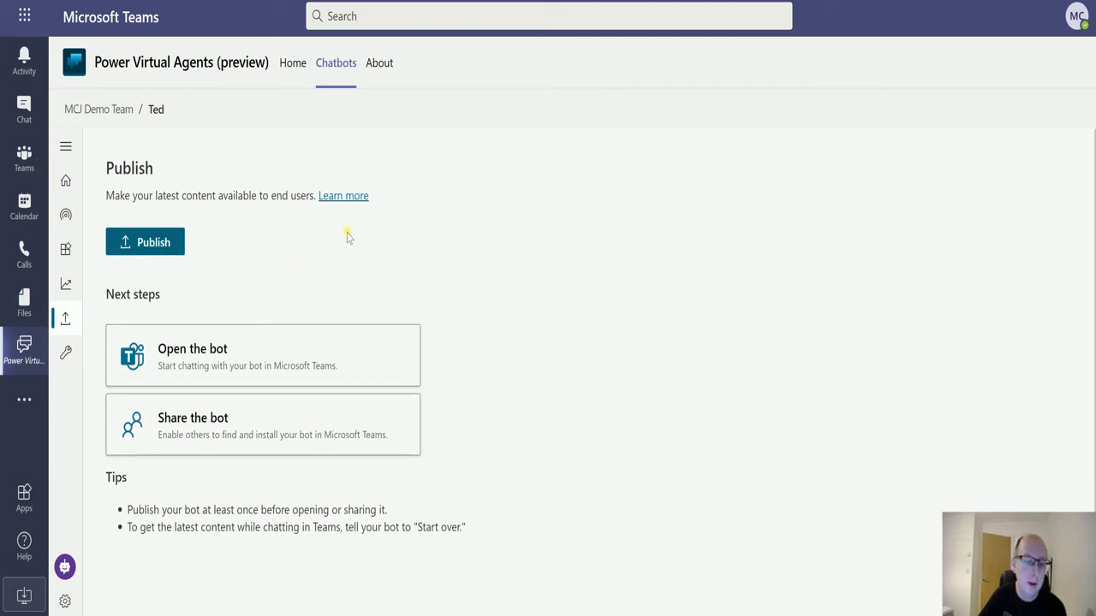
click(65, 353)
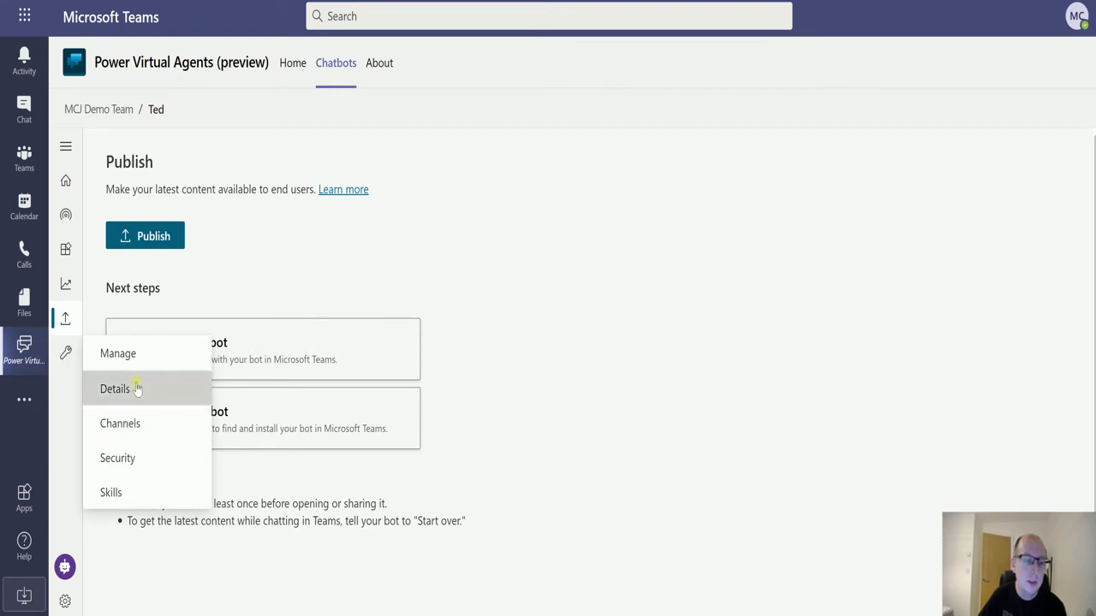
click(140, 387)
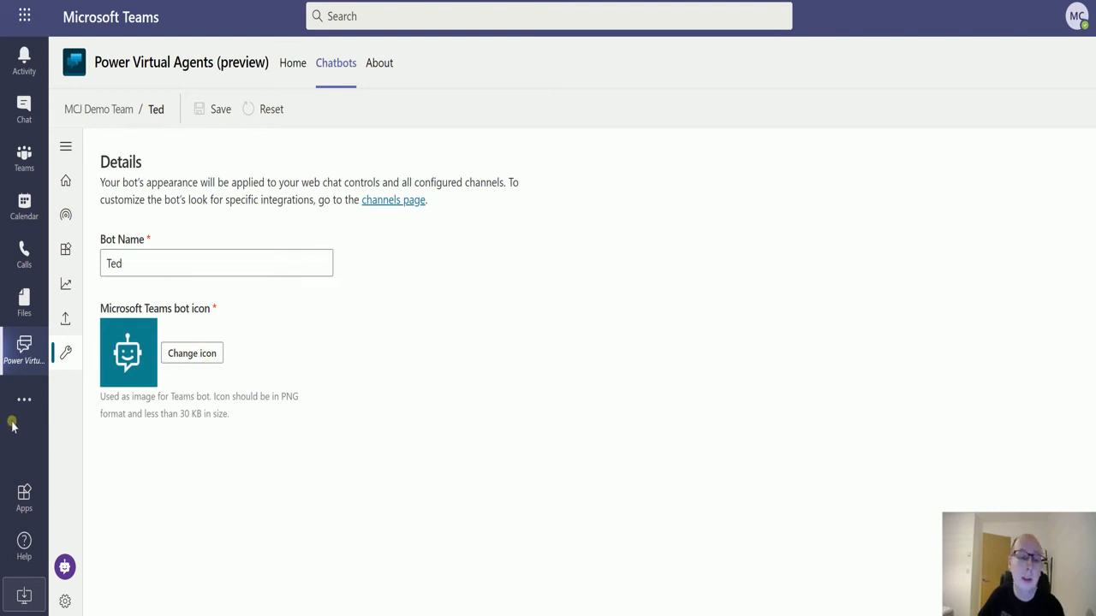
- Open the bot's Channels settings and review the available channels
click(66, 352)
click(130, 423)
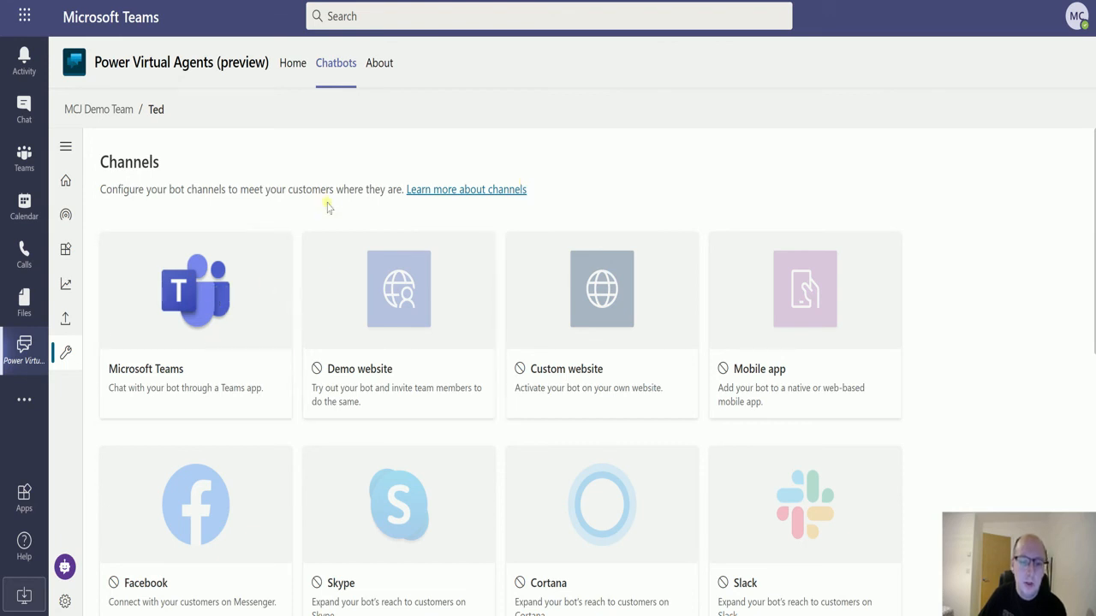
scroll(334, 212, down, 2)
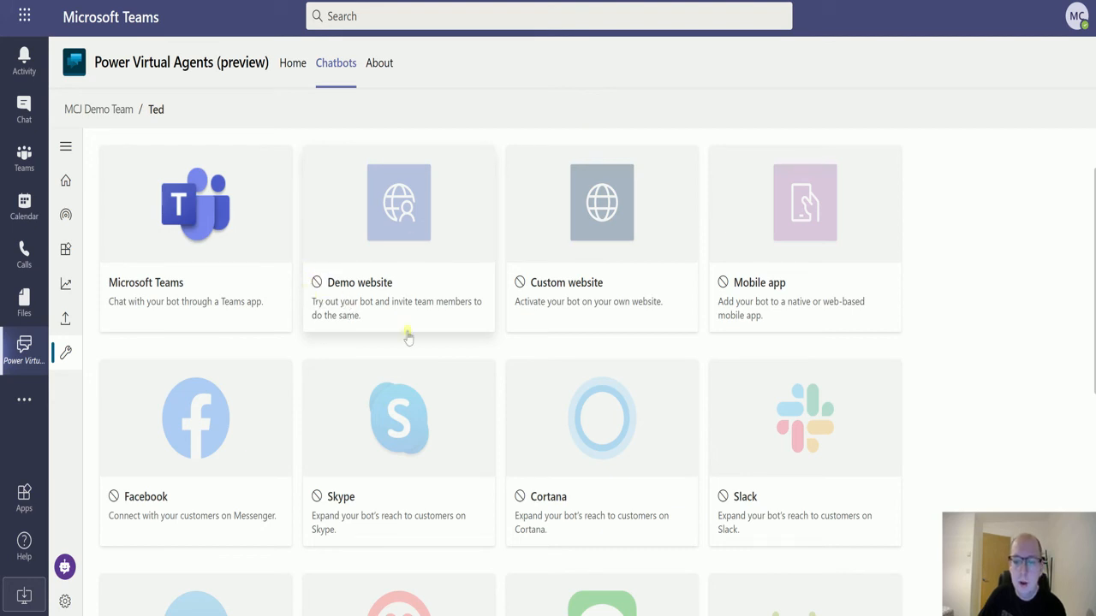
scroll(332, 333, up, 1)
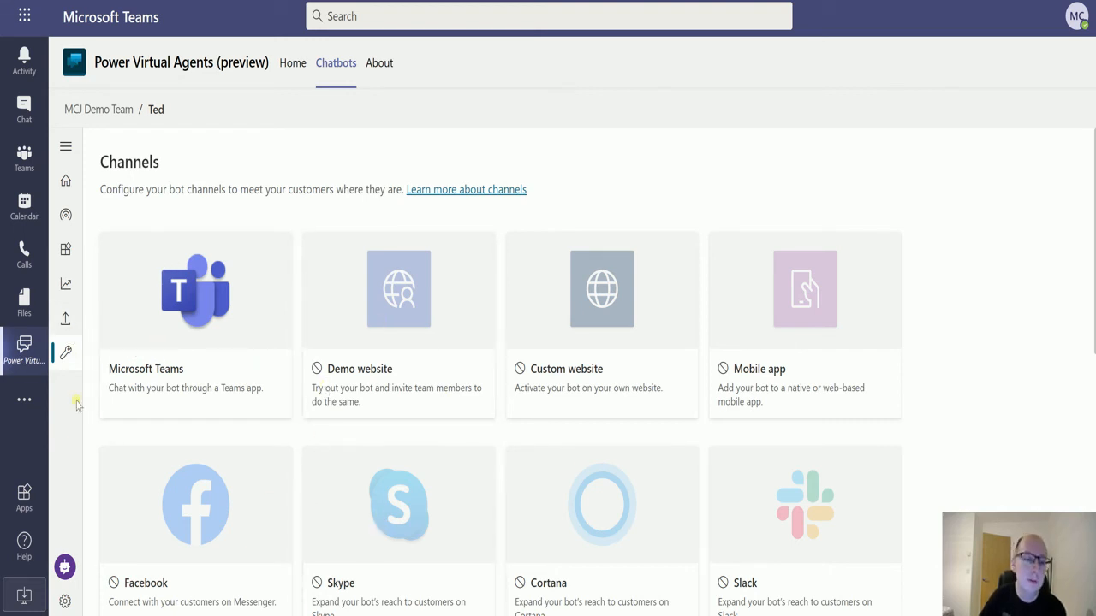
- View the bot's Security options and its Skills page
mouse_move(70, 359)
click(168, 458)
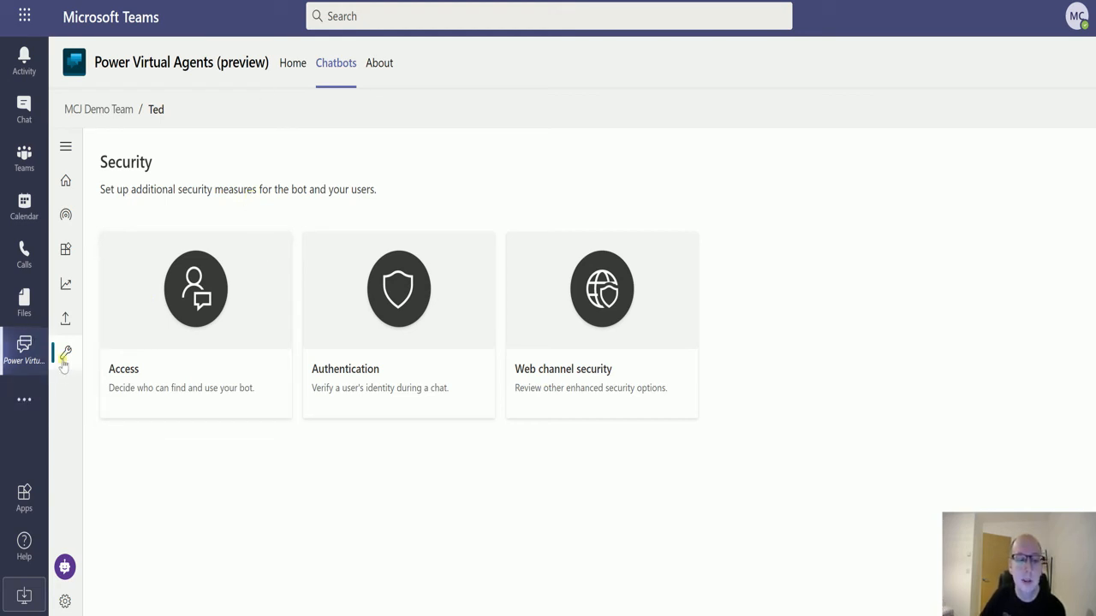
mouse_move(63, 365)
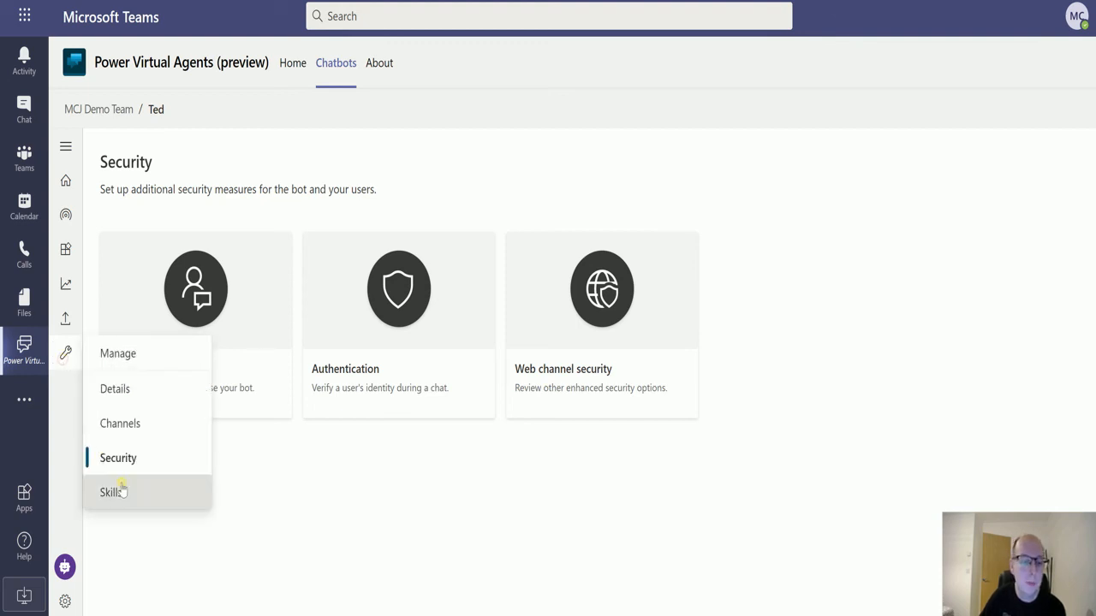
click(120, 486)
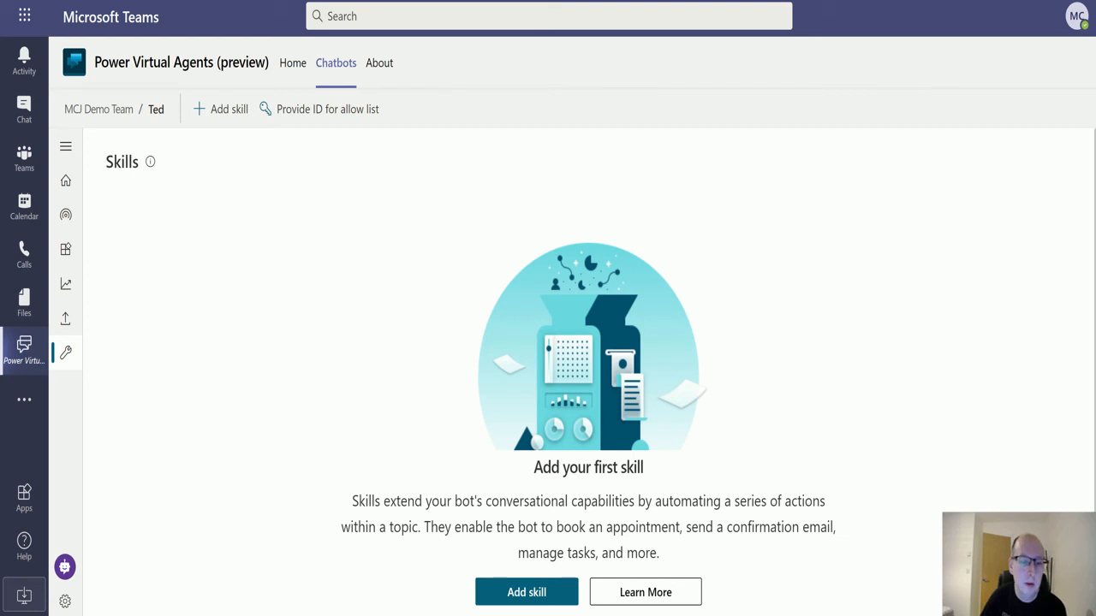
- Return to the Ted bot's home page and show the test chat
click(65, 180)
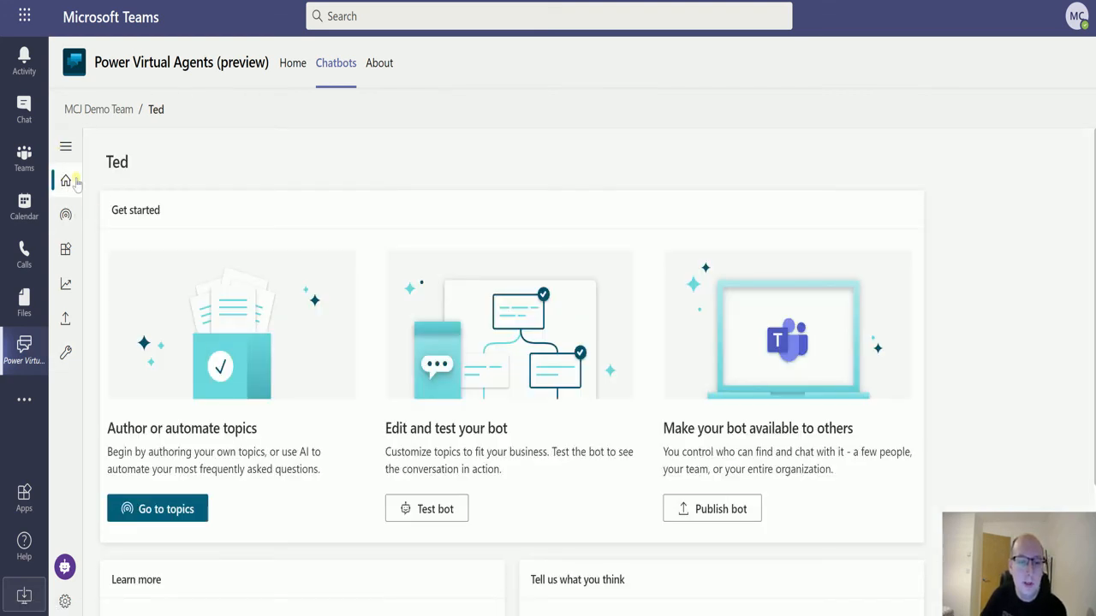
click(66, 569)
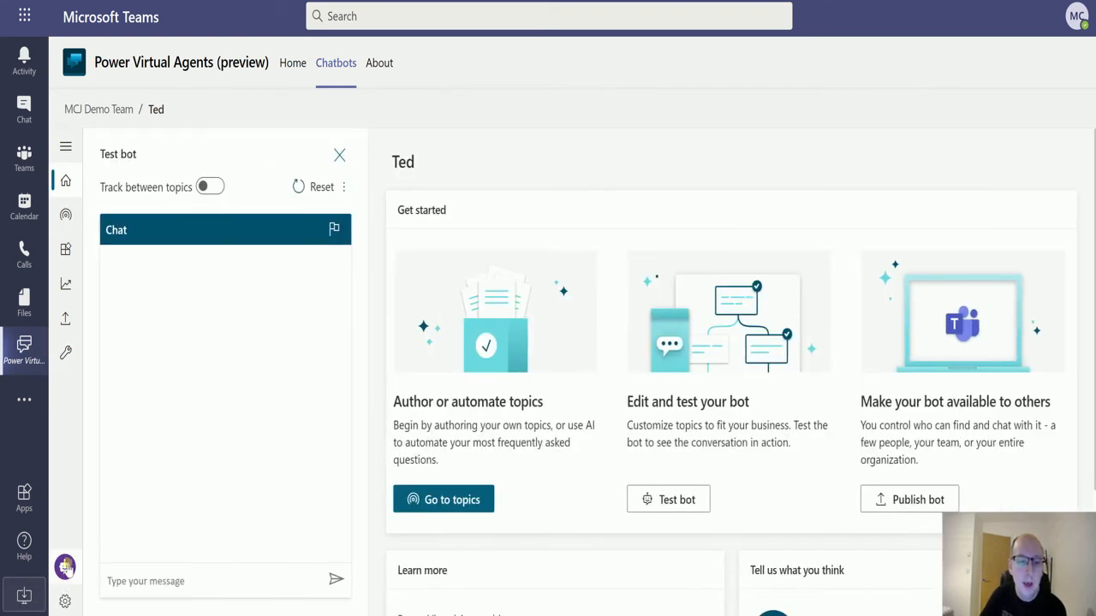